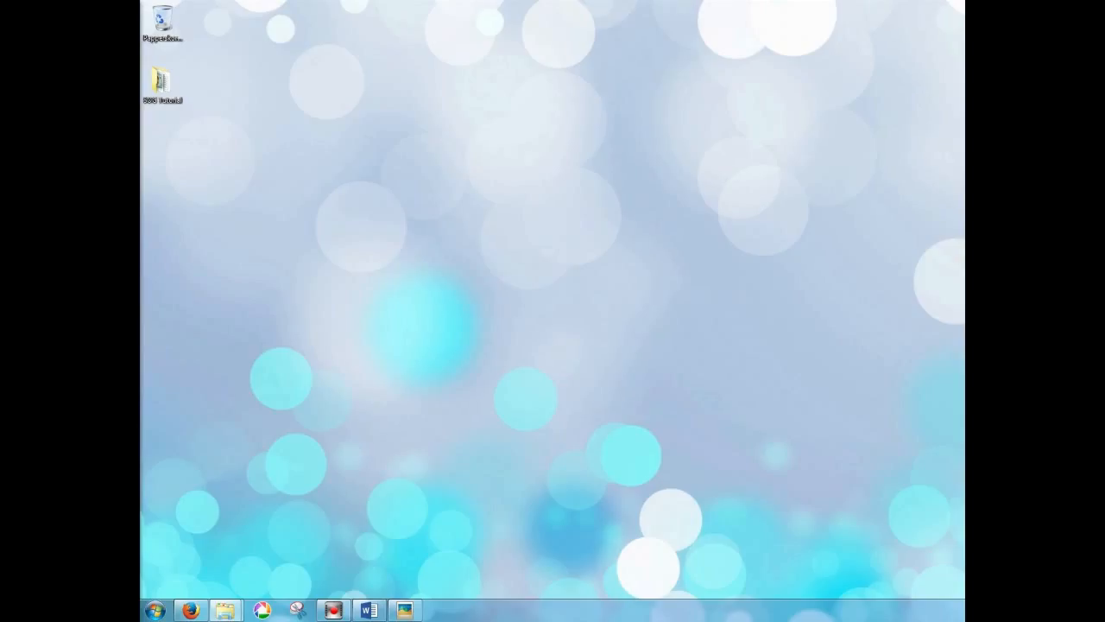
# - Switch to the blank document in Word
pyautogui.click(369, 610)
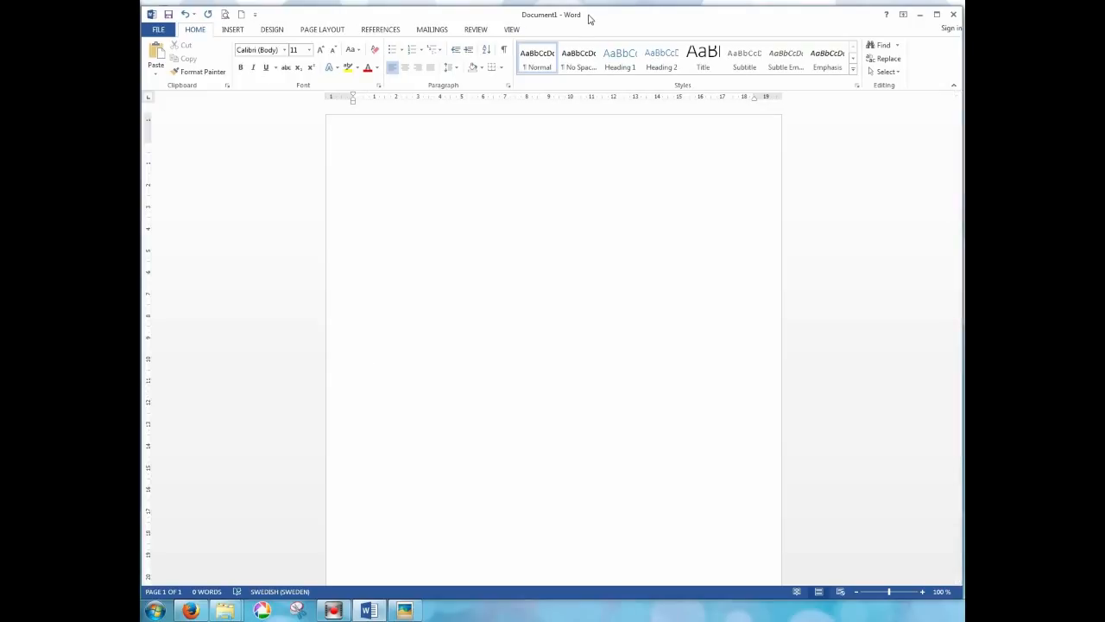
pyautogui.click(224, 33)
pyautogui.click(269, 30)
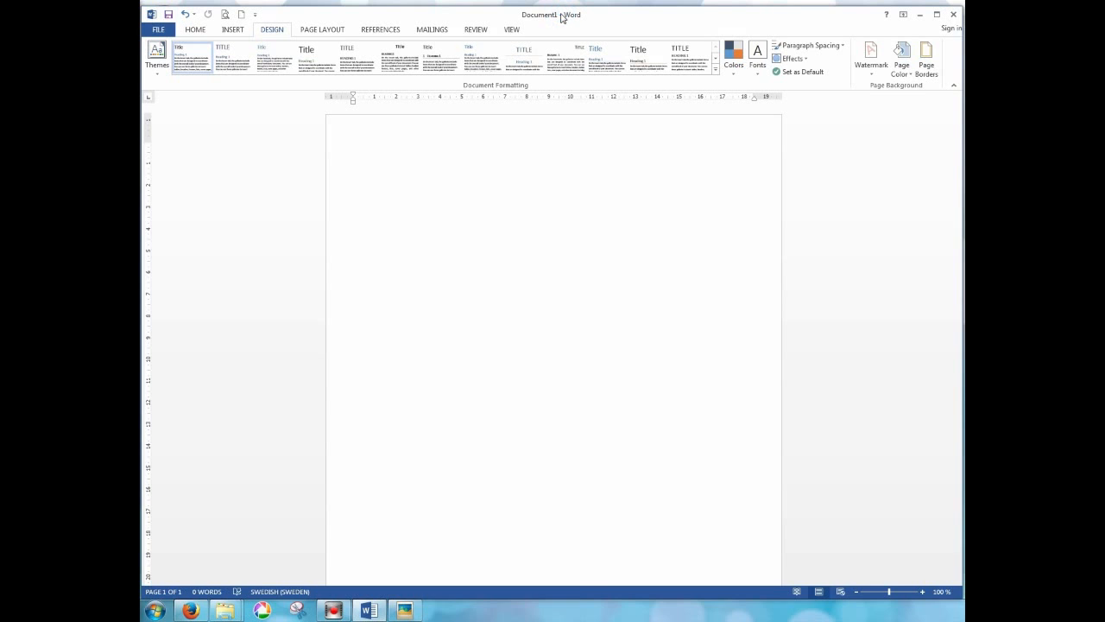
pyautogui.click(201, 31)
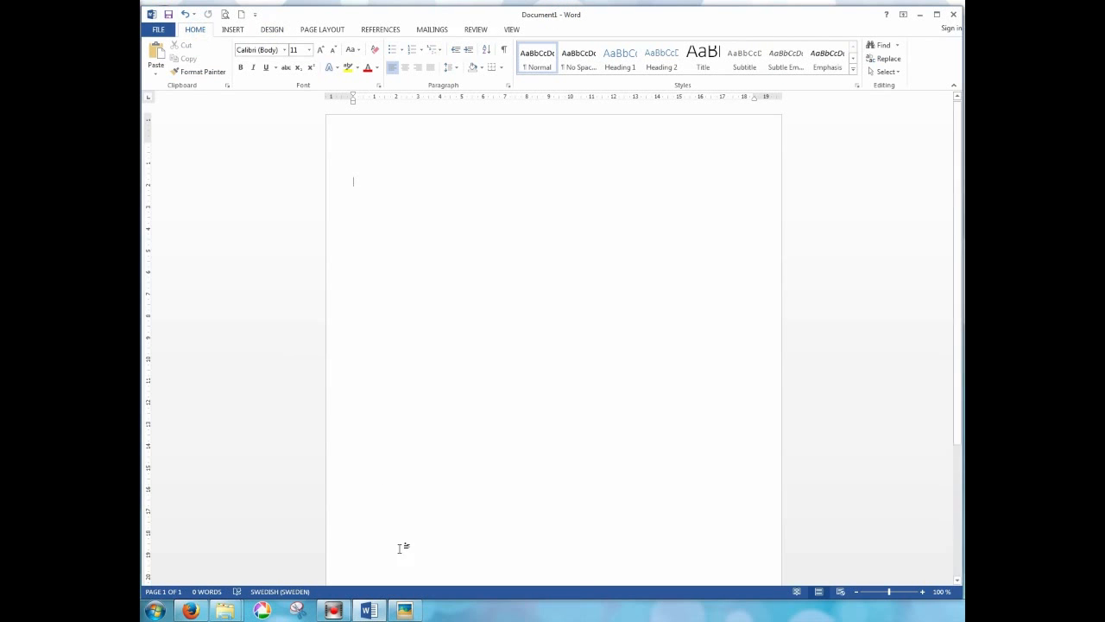
# - View the finished card photo 20150120_fighter.jpg in Picasa Photo Viewer, and return to the blank Word document
pyautogui.click(404, 611)
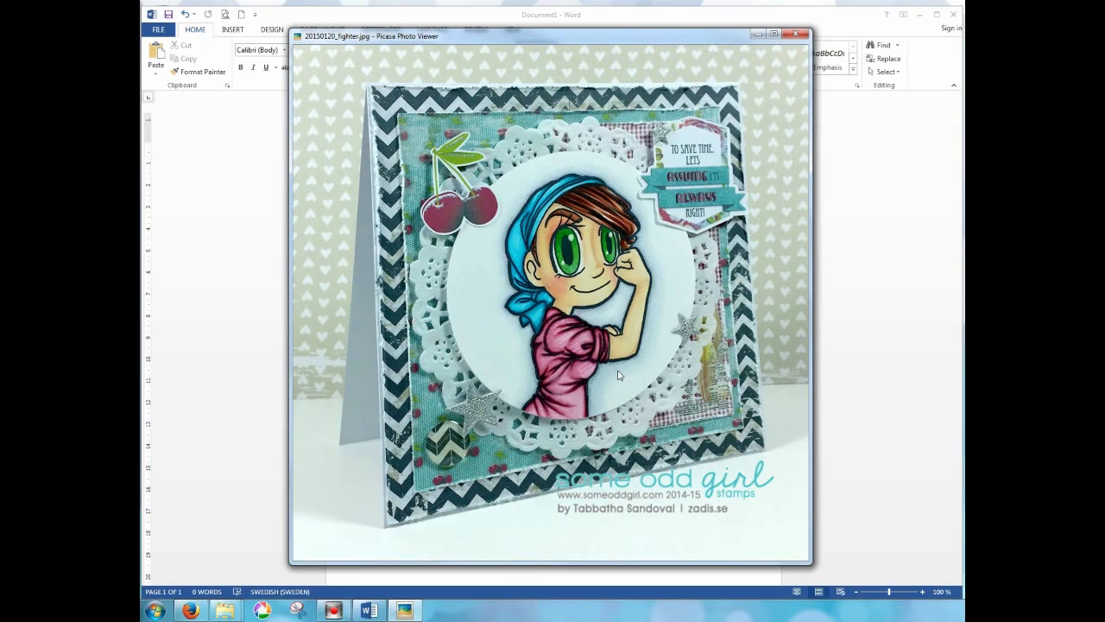
pyautogui.click(757, 34)
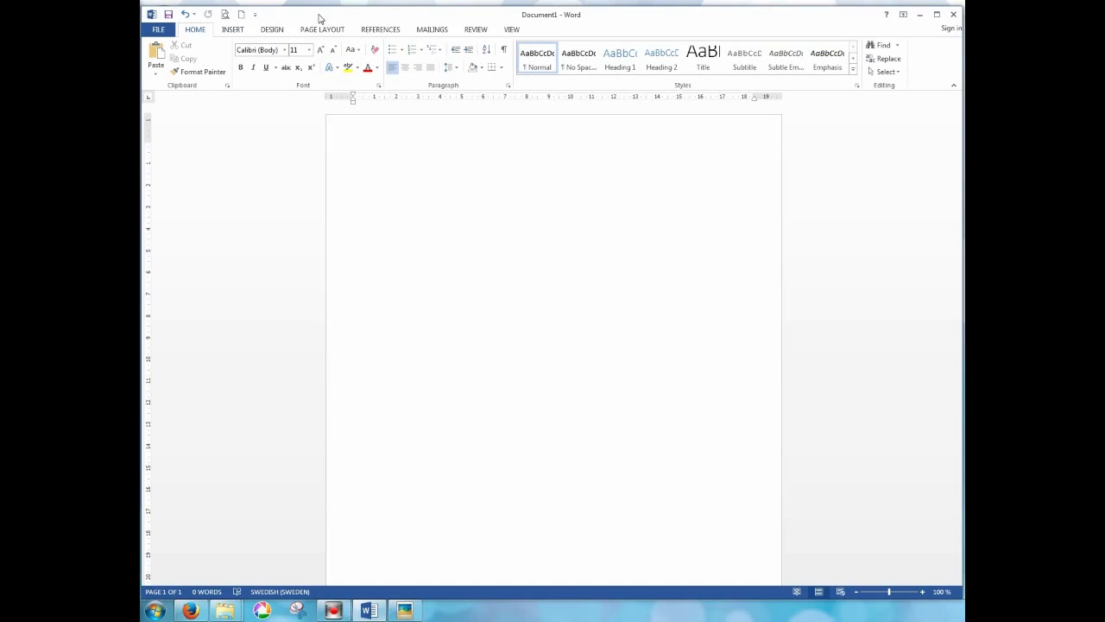
# - Insert the picture Fighter Gwen from the SOG Tutorial folder into the blank document
pyautogui.click(231, 29)
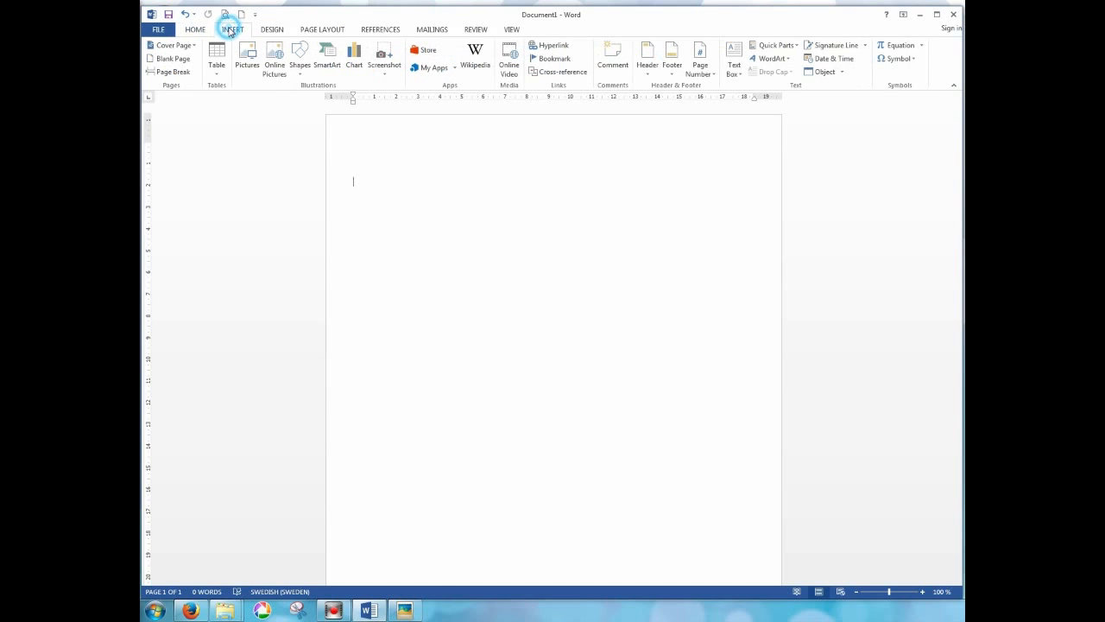
pyautogui.click(248, 59)
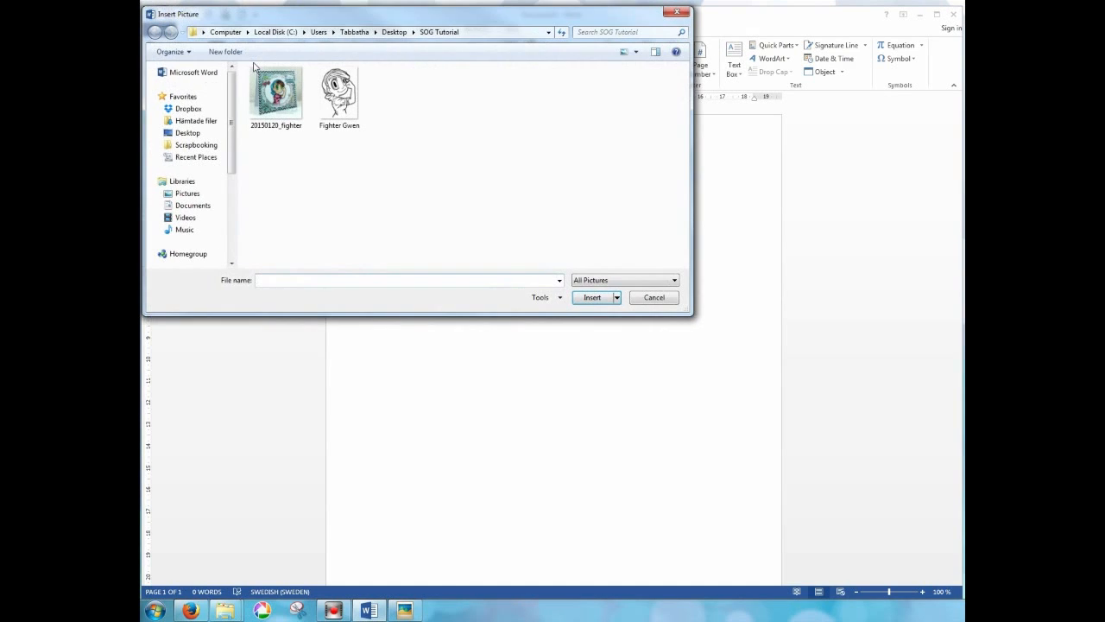
pyautogui.moveTo(390, 19); pyautogui.dragTo(442, 80)
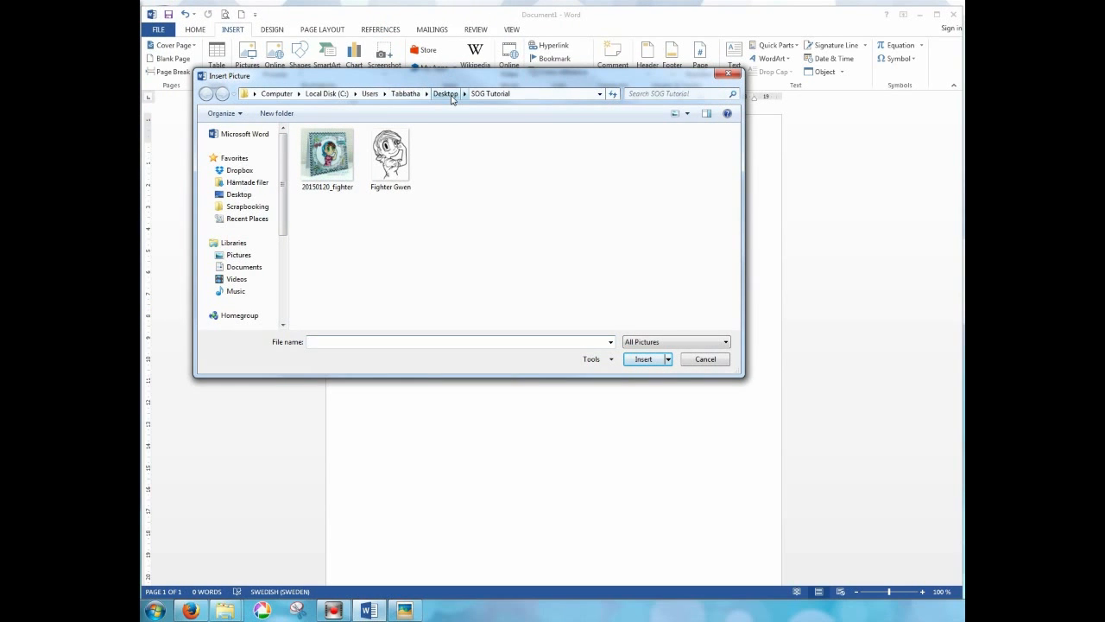
pyautogui.click(391, 157)
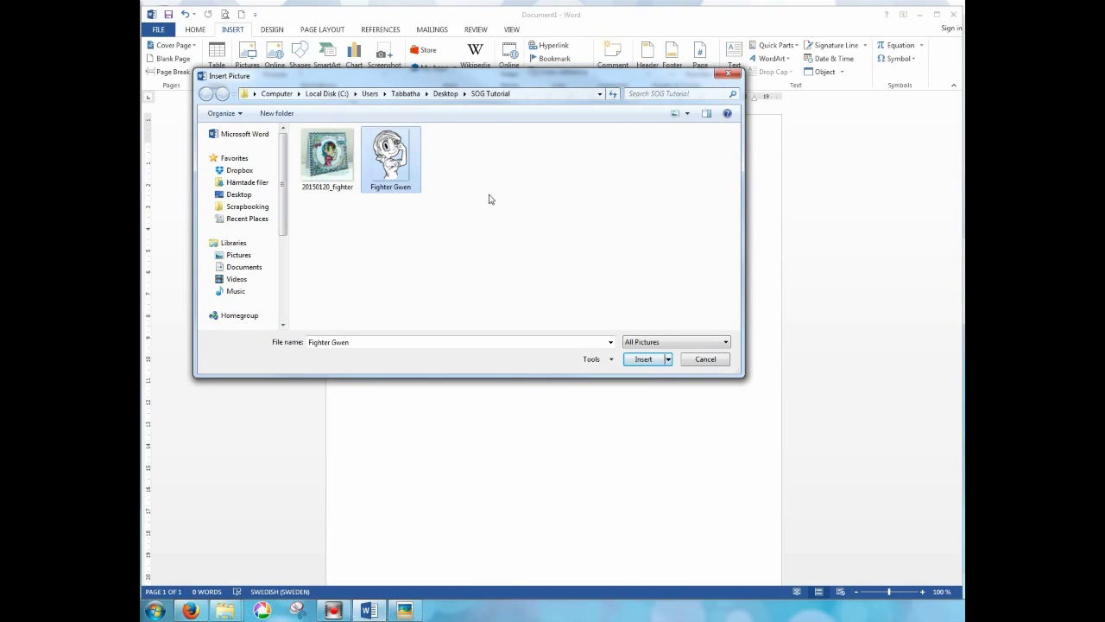
pyautogui.click(646, 359)
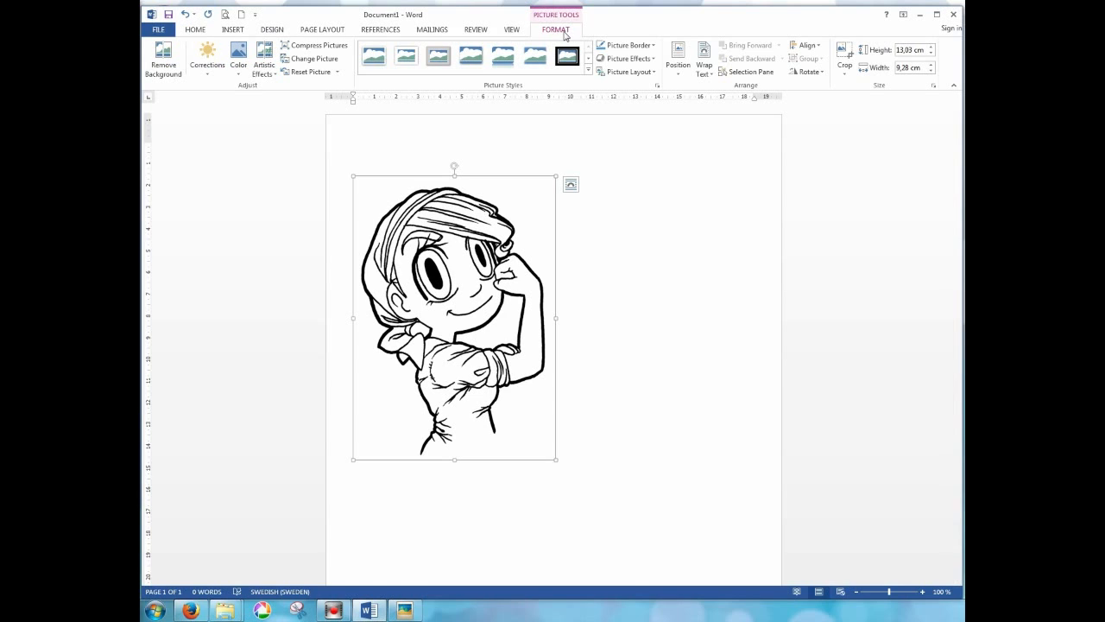
# - Set the picture's text wrapping to In Front of Text and move it up to the page's upper-left margin corner
pyautogui.click(703, 70)
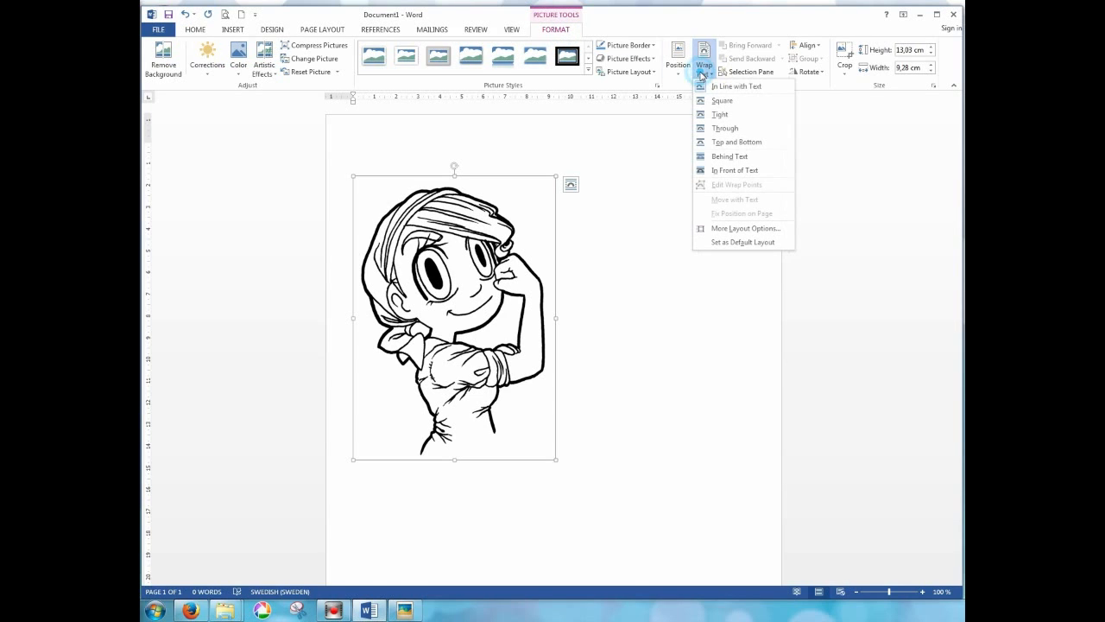
pyautogui.click(742, 172)
pyautogui.moveTo(455, 243); pyautogui.dragTo(443, 210)
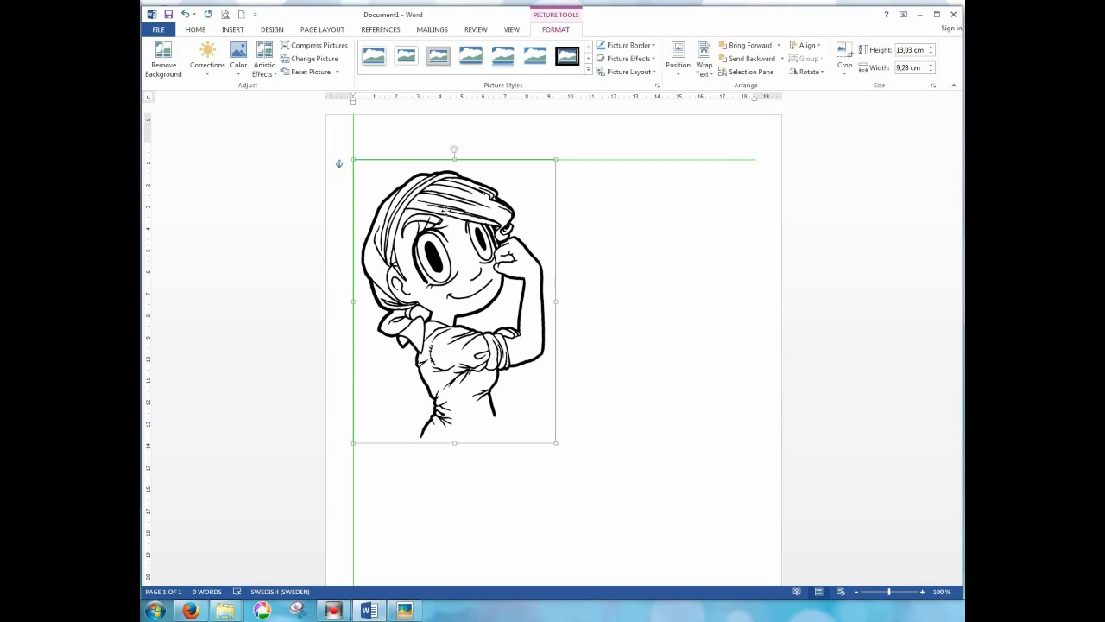
pyautogui.moveTo(444, 209)
pyautogui.mouseDown()
pyautogui.moveTo(493, 193)
pyautogui.moveTo(431, 216)
pyautogui.moveTo(460, 214)
pyautogui.mouseUp()
pyautogui.click(585, 242)
# - Apply the Narrow page margins, 1,27 cm on every side
pyautogui.click(272, 29)
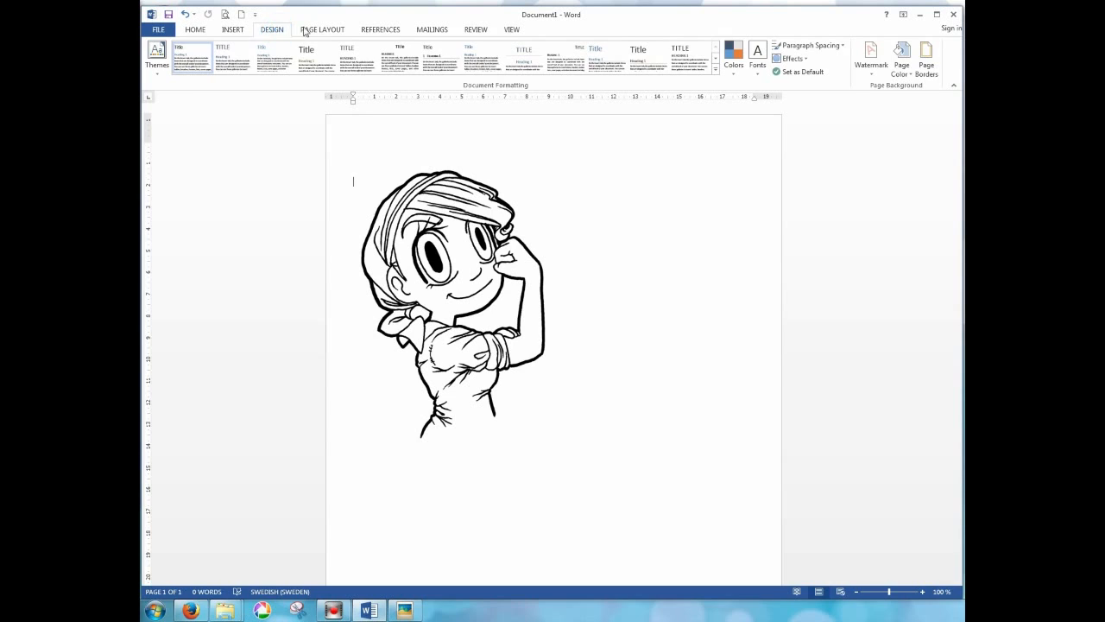
pyautogui.click(317, 29)
pyautogui.click(157, 56)
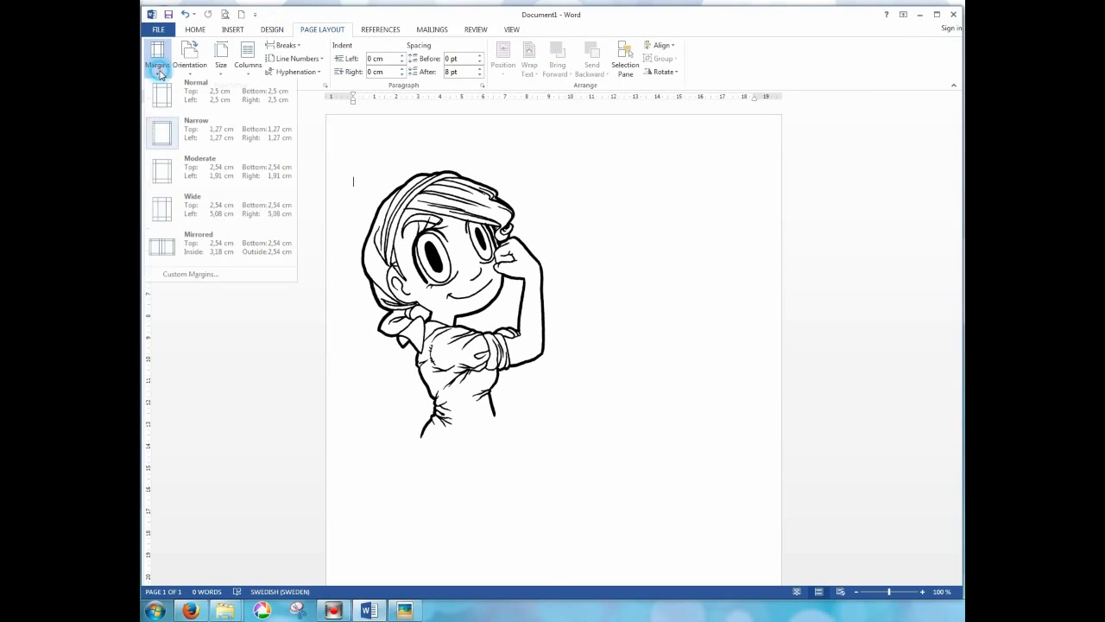
pyautogui.click(171, 145)
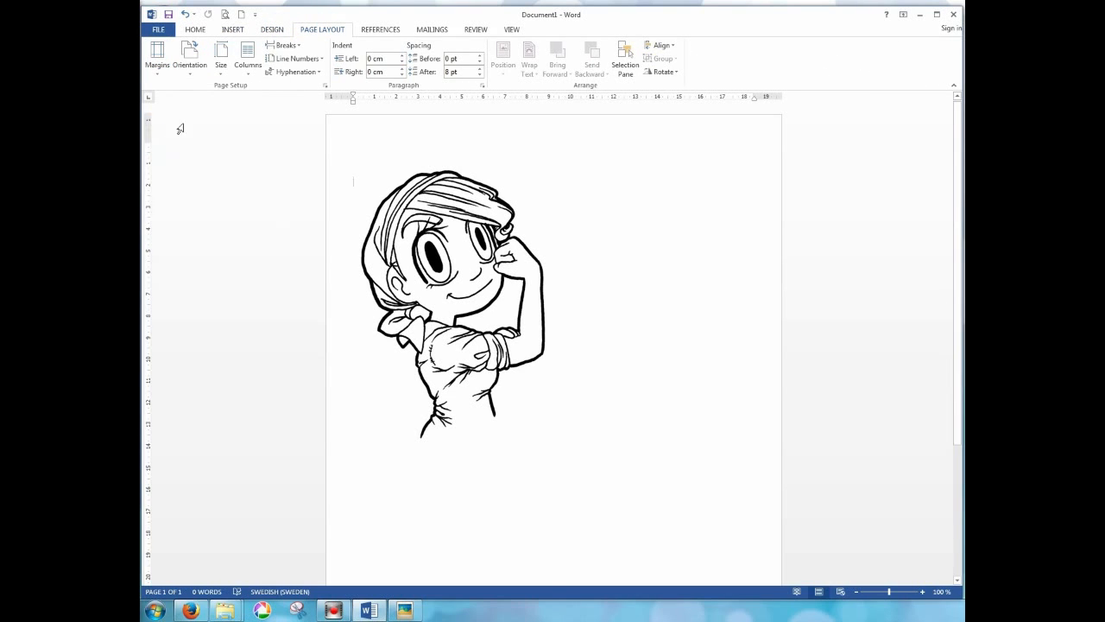
pyautogui.click(156, 65)
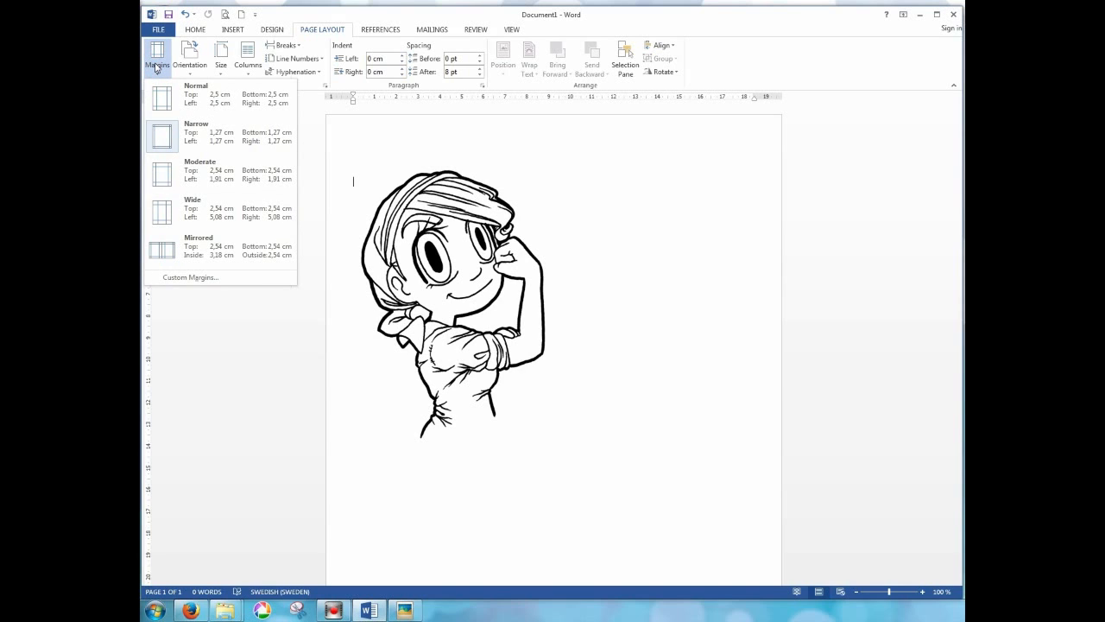
pyautogui.click(666, 227)
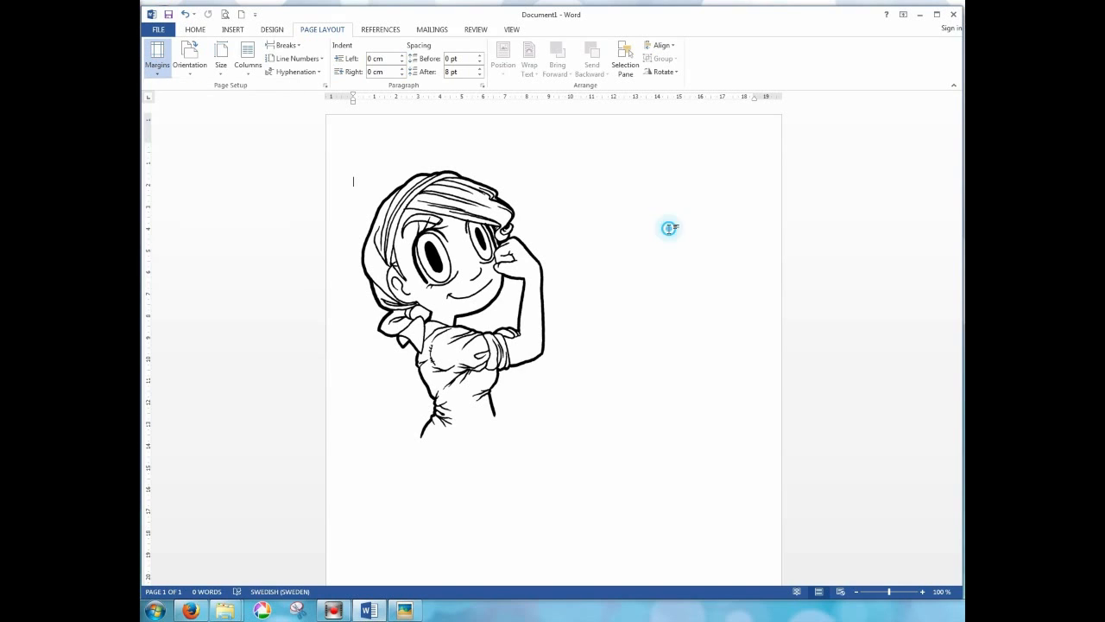
# - Set the picture's height to 9 cm
pyautogui.moveTo(443, 209)
pyautogui.mouseDown()
pyautogui.moveTo(443, 197)
pyautogui.moveTo(441, 226)
pyautogui.moveTo(441, 193)
pyautogui.mouseUp()
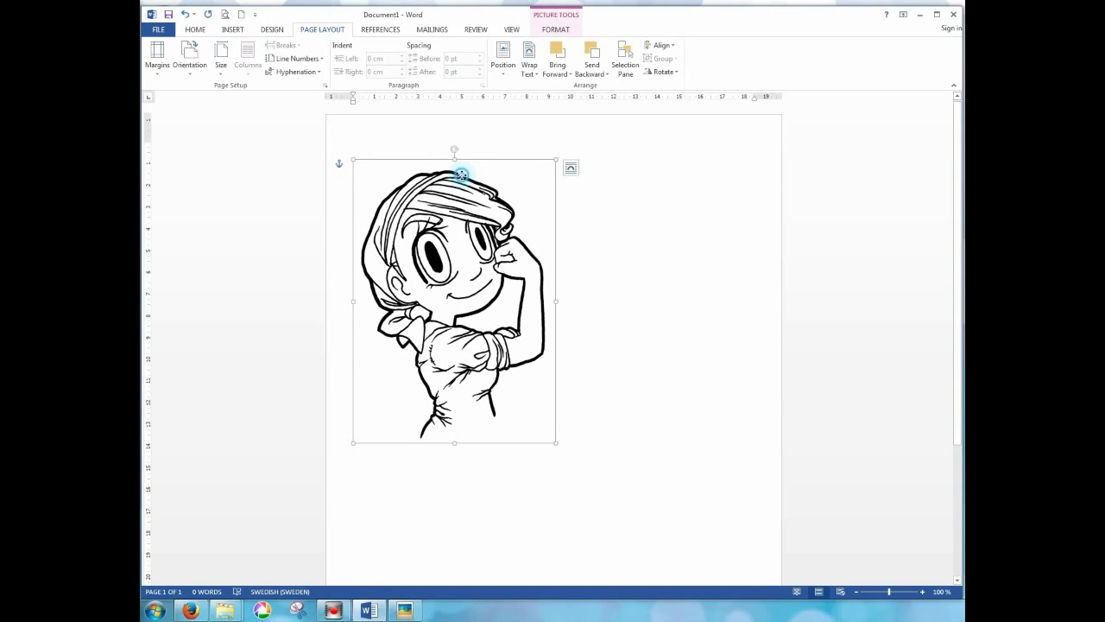
pyautogui.click(559, 30)
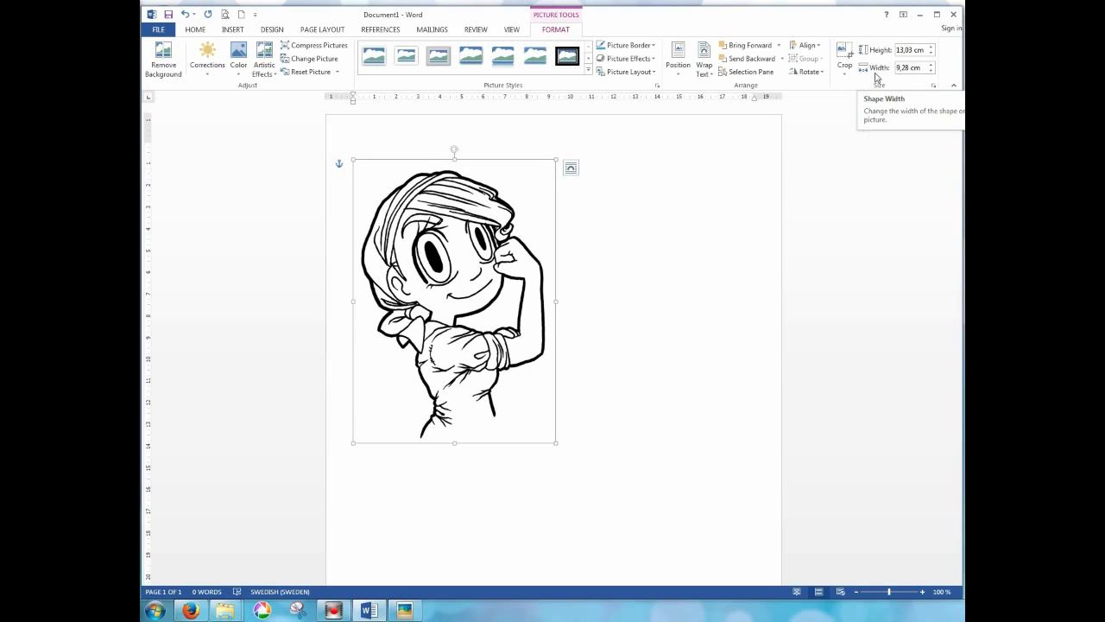
pyautogui.click(912, 52)
pyautogui.moveTo(898, 52); pyautogui.dragTo(915, 50)
pyautogui.write('9')
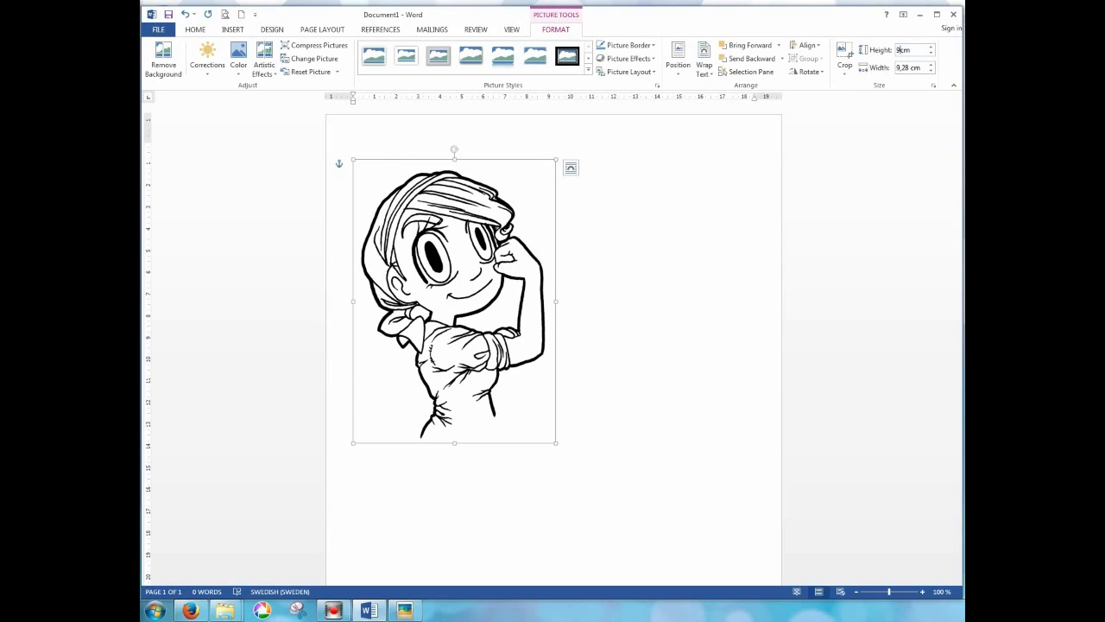
pyautogui.press('Return')
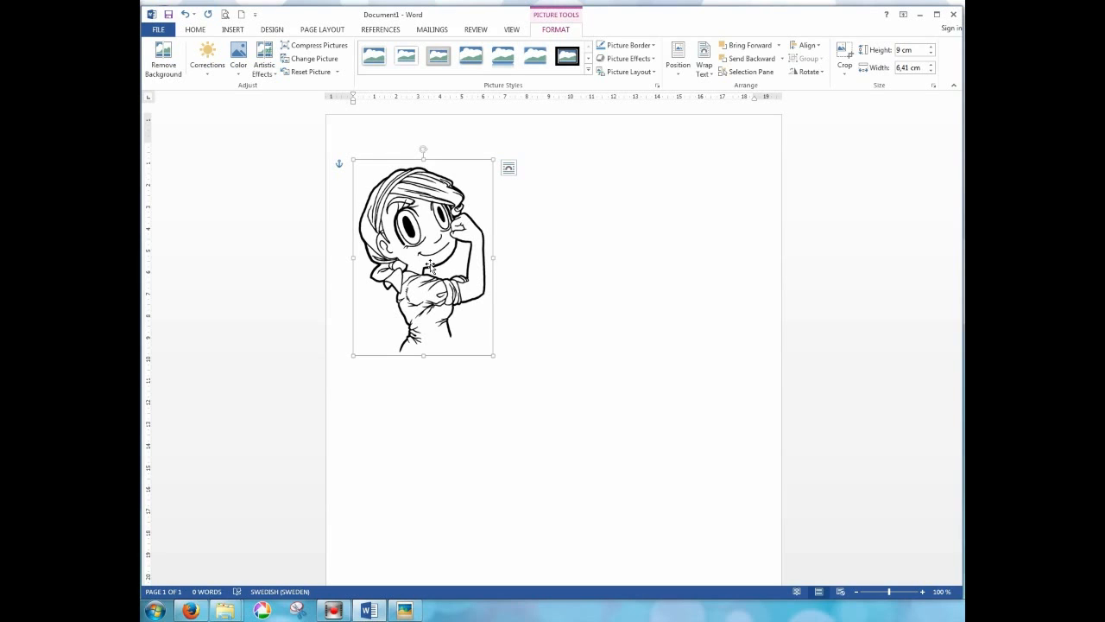
# - Copy the resized picture and paste a second one onto the page as a picture
pyautogui.click(580, 221)
pyautogui.click(447, 218)
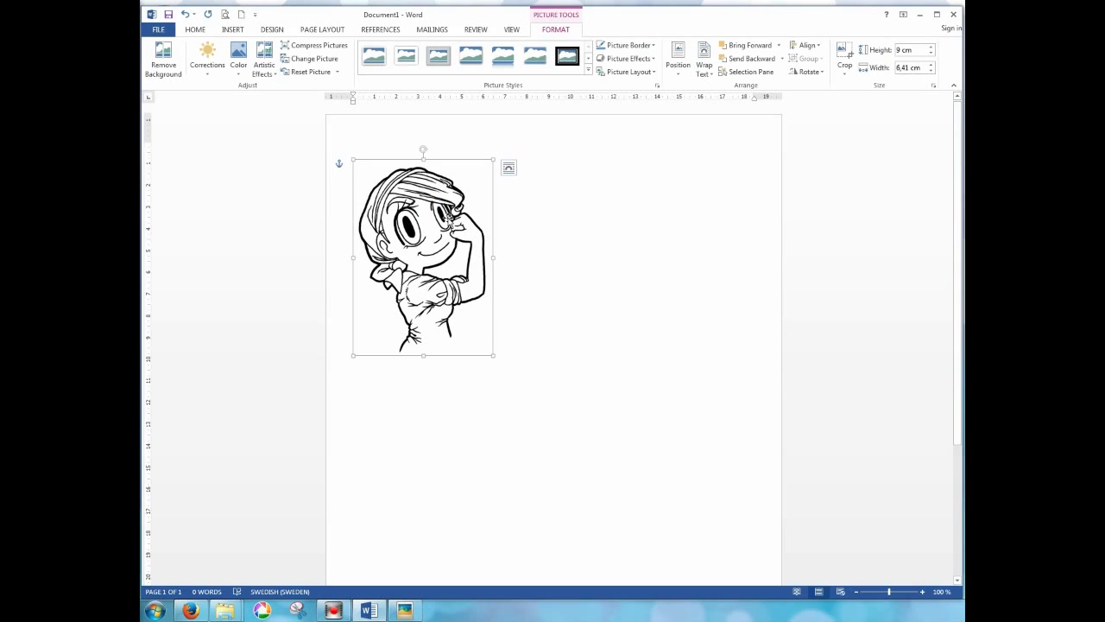
pyautogui.rightClick(432, 202)
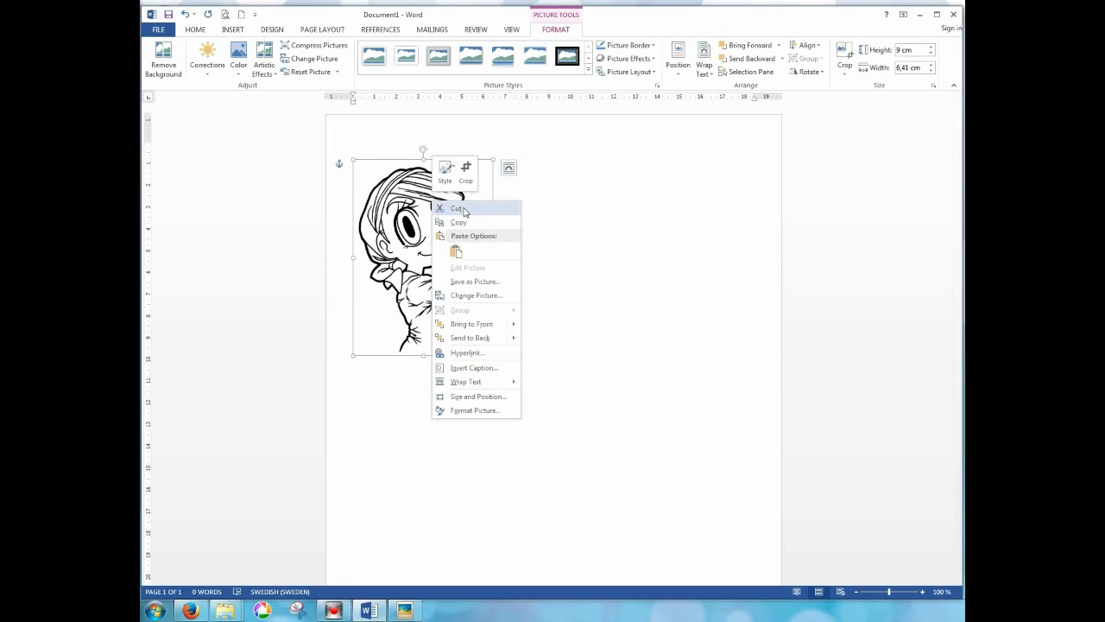
pyautogui.click(458, 219)
pyautogui.click(562, 232)
pyautogui.rightClick(563, 232)
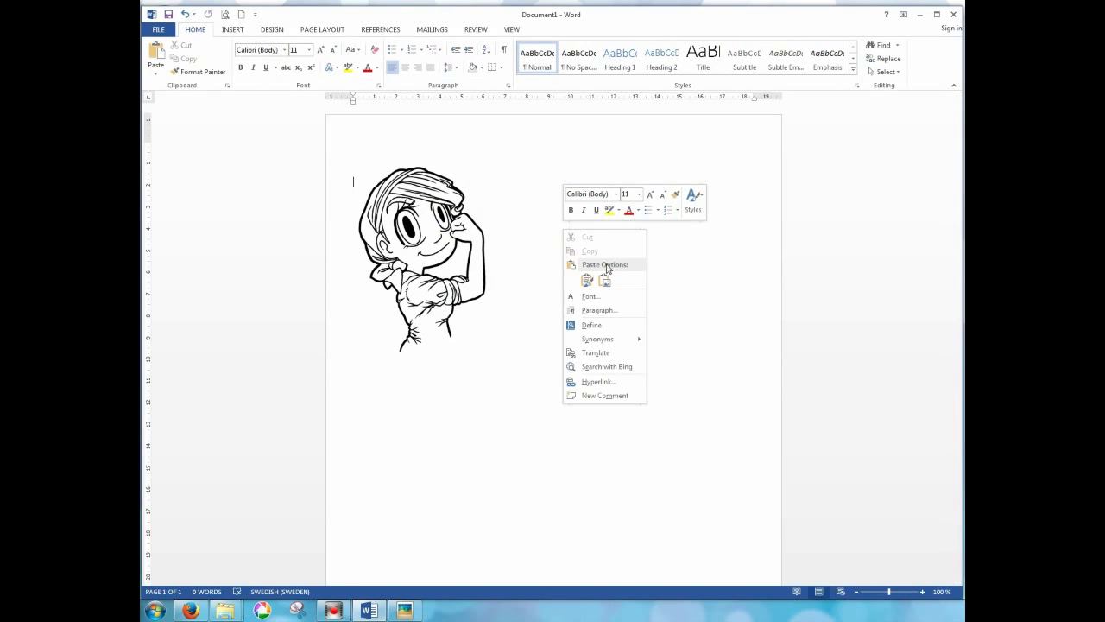
pyautogui.click(604, 281)
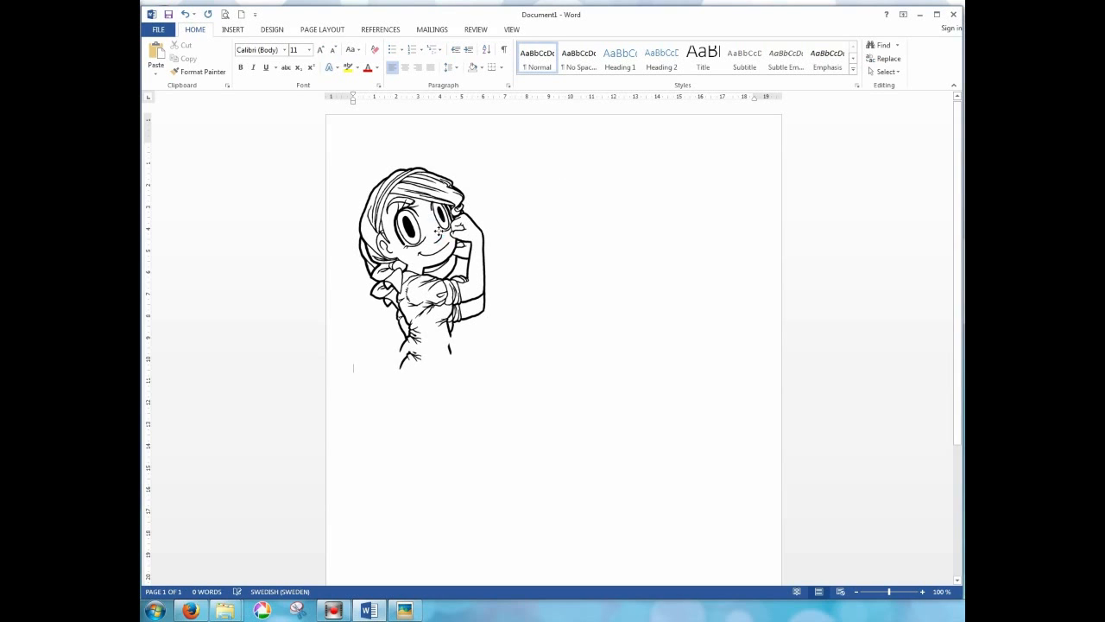
# - Move the original floating picture to the right half of the page, clear of the pasted copy
pyautogui.moveTo(628, 226); pyautogui.dragTo(653, 197)
pyautogui.moveTo(453, 245); pyautogui.dragTo(537, 242)
pyautogui.moveTo(617, 215); pyautogui.dragTo(643, 201)
pyautogui.click(634, 389)
pyautogui.click(639, 232)
# - Set the pasted copy's wrapping to In Front of Text and move it about level with the picture on the right half
pyautogui.click(436, 231)
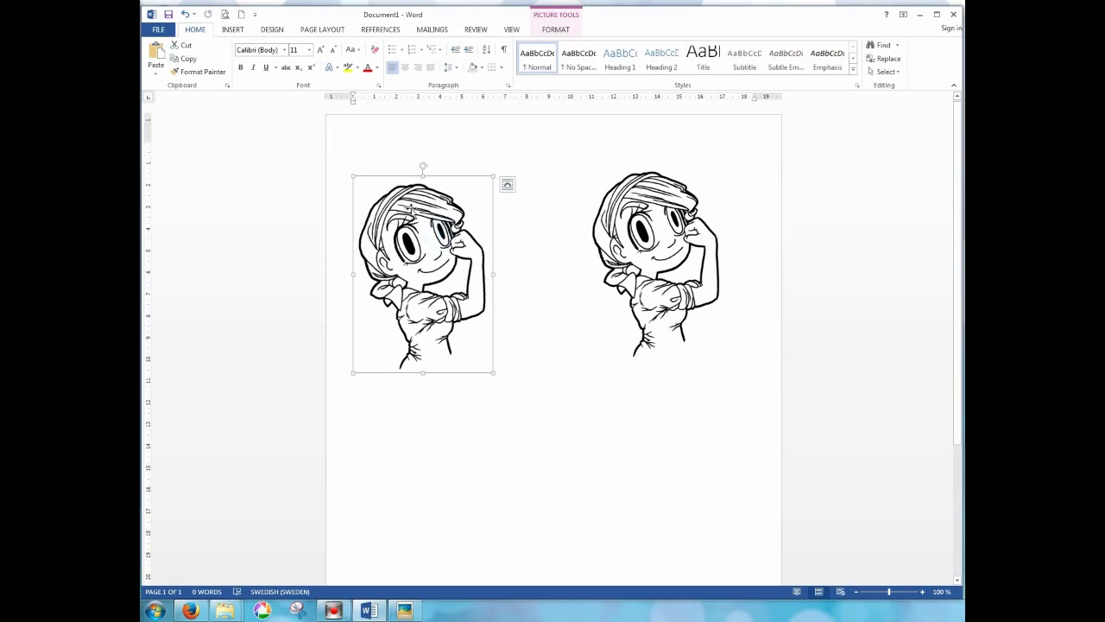
pyautogui.click(555, 30)
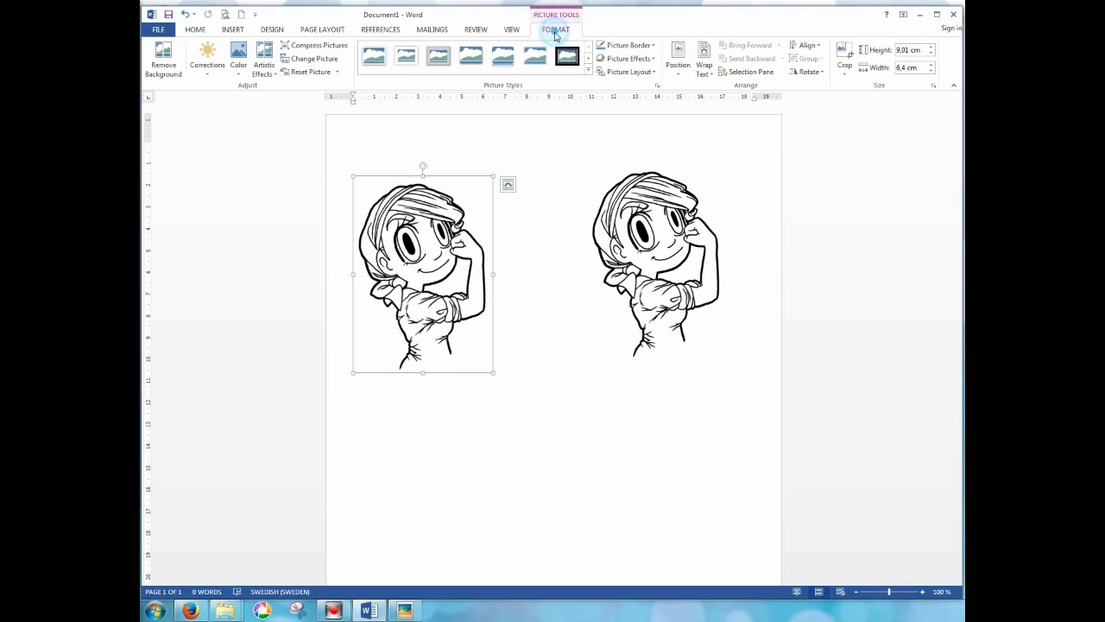
pyautogui.click(704, 60)
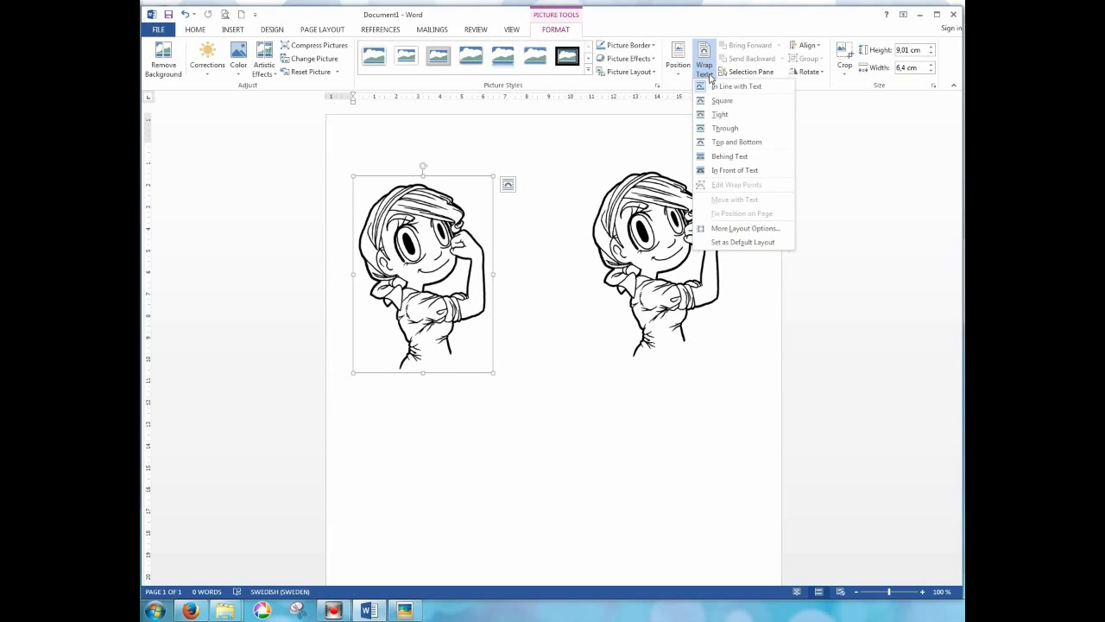
pyautogui.click(738, 171)
pyautogui.moveTo(458, 211); pyautogui.dragTo(490, 207)
pyautogui.click(621, 226)
pyautogui.click(573, 389)
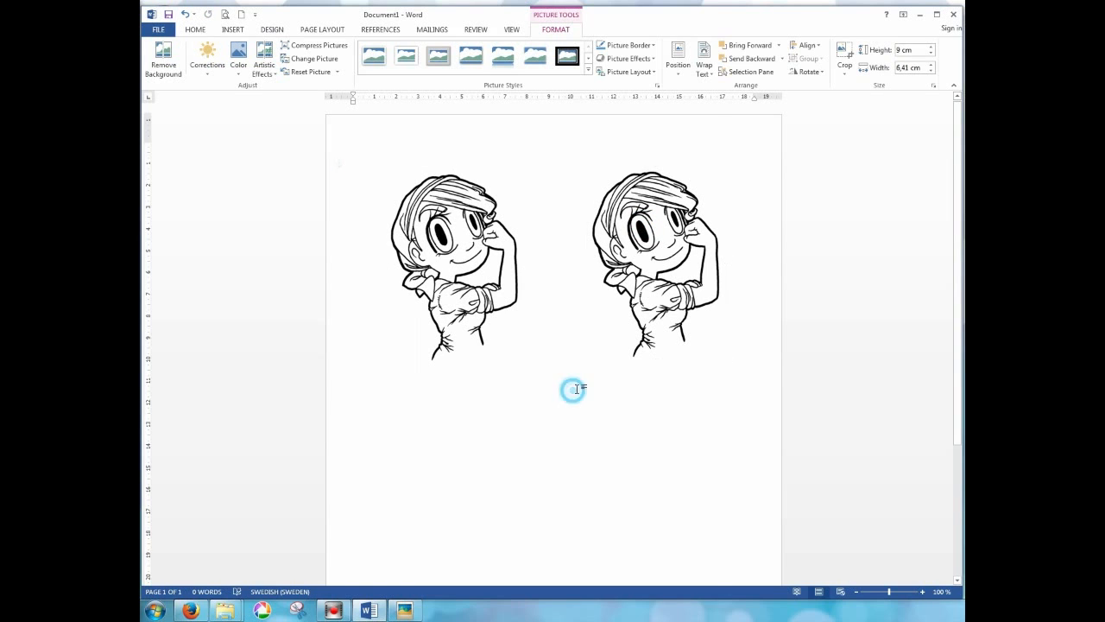
# - Copy the left-hand picture and paste a third one into the document as a picture
pyautogui.scroll(-2, 538, 378)
pyautogui.click(451, 170)
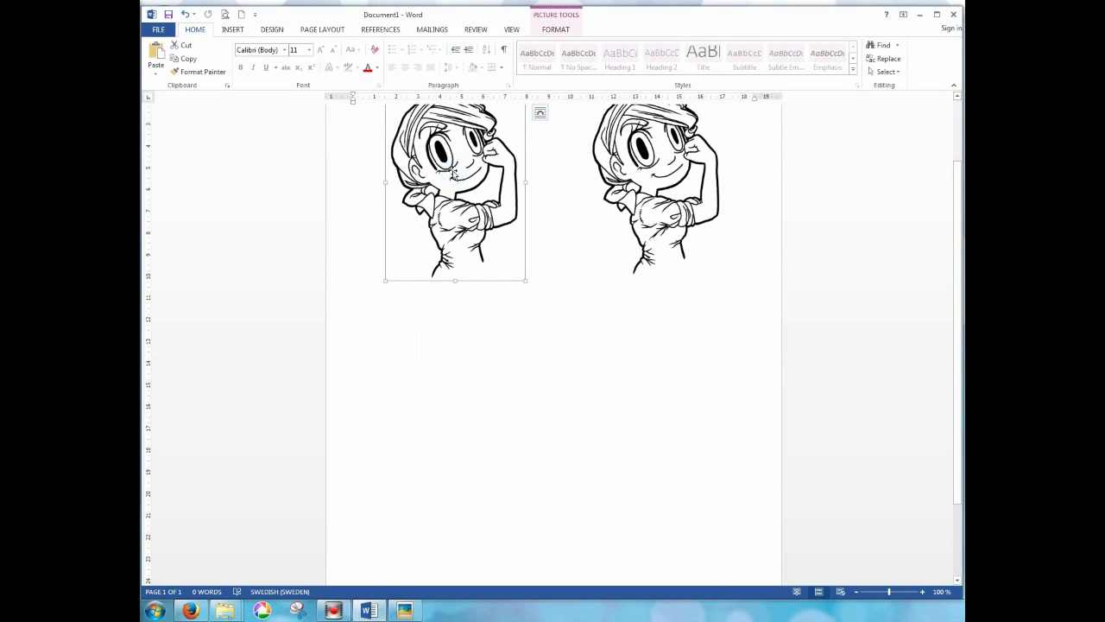
pyautogui.rightClick(450, 170)
pyautogui.rightClick(568, 363)
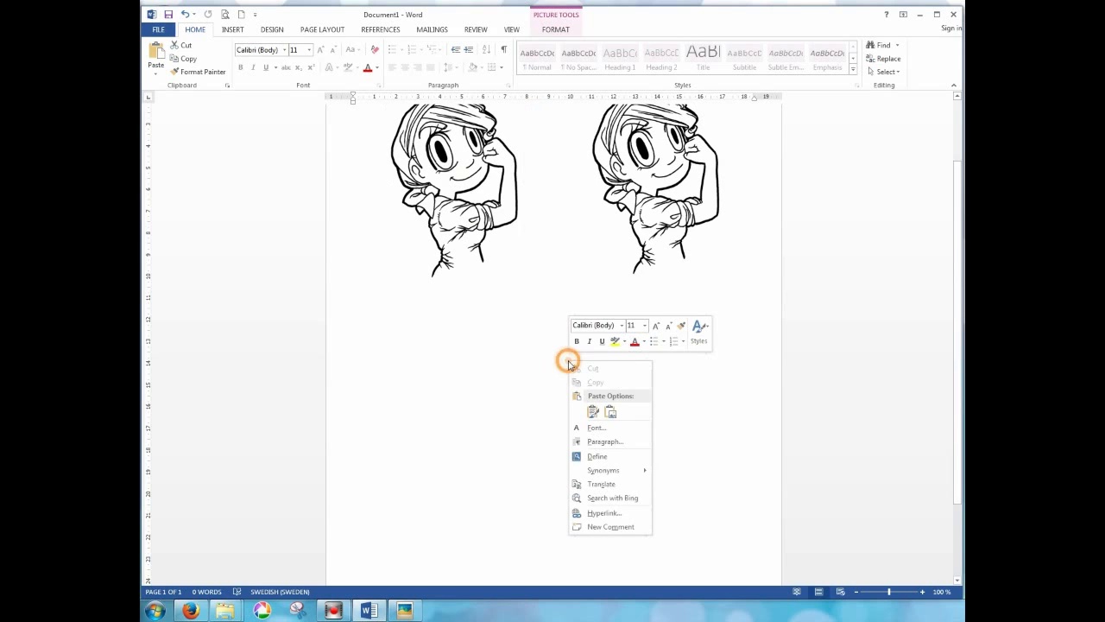
pyautogui.click(610, 413)
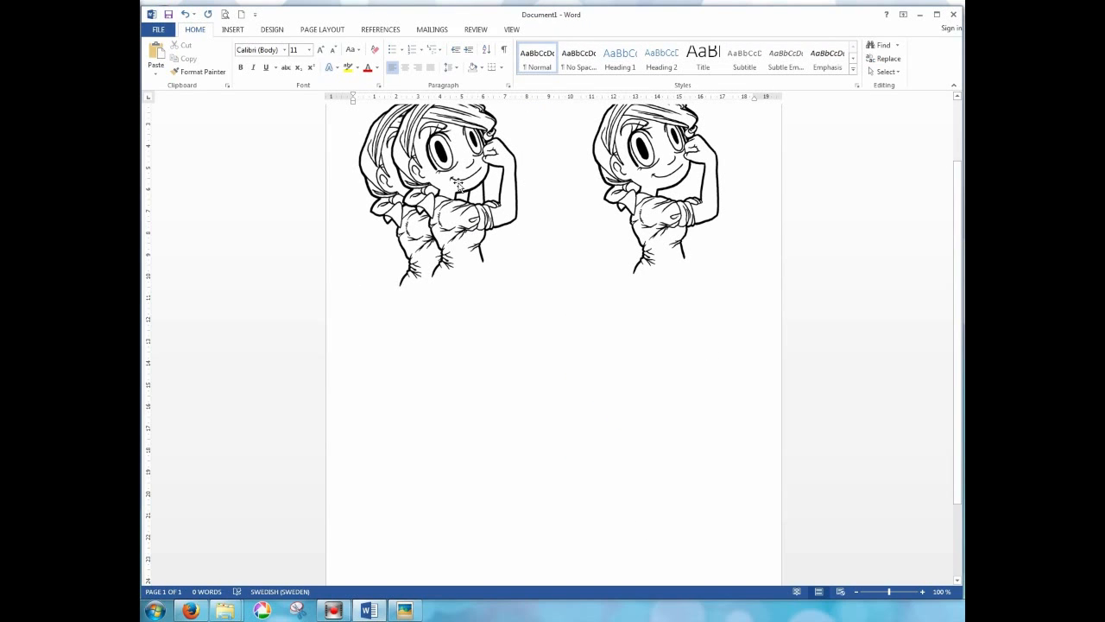
# - Set the third picture's wrapping to In Front of Text and move it below the upper-left picture
pyautogui.click(372, 179)
pyautogui.click(555, 28)
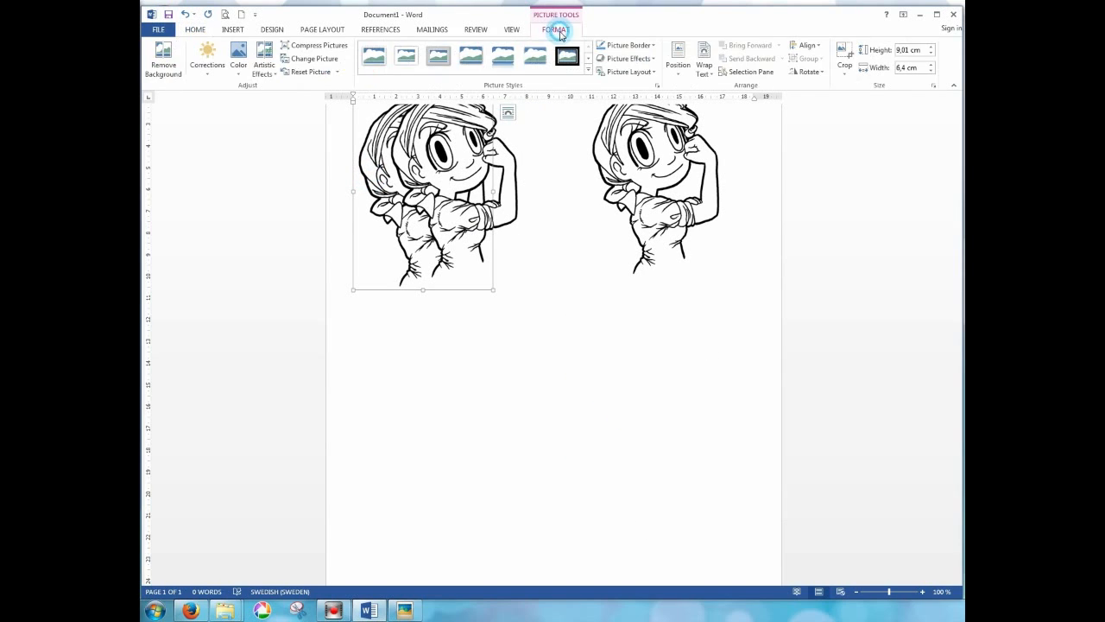
pyautogui.click(713, 78)
pyautogui.click(739, 170)
pyautogui.click(429, 161)
pyautogui.moveTo(430, 161); pyautogui.dragTo(451, 346)
# - Paste a fourth copy of the picture into the document and select it
pyautogui.click(616, 333)
pyautogui.rightClick(616, 333)
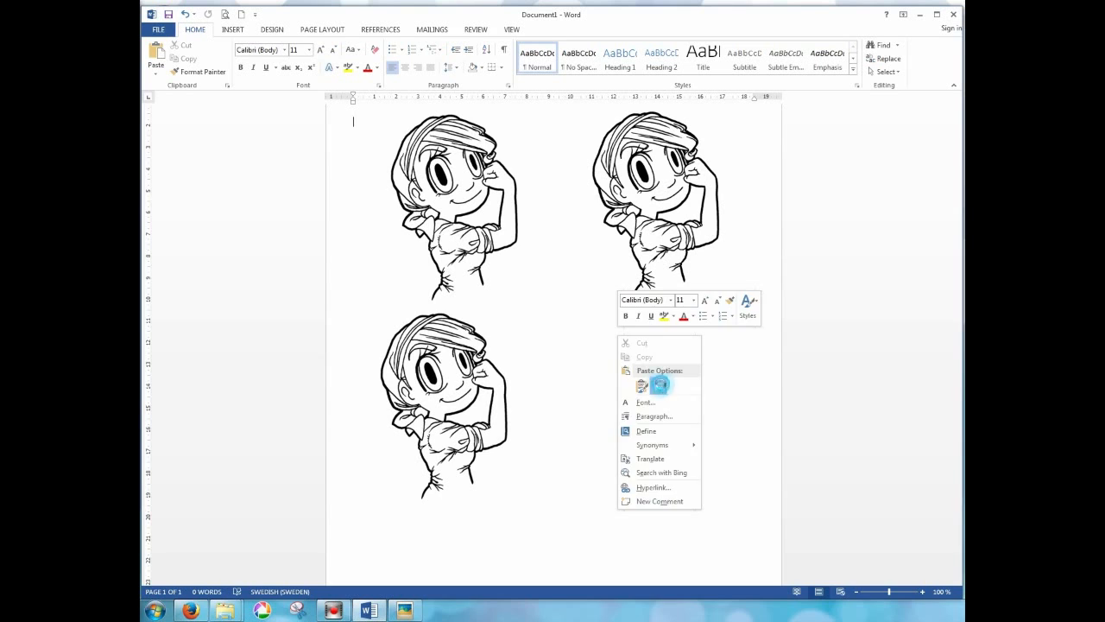
pyautogui.click(648, 382)
pyautogui.click(369, 177)
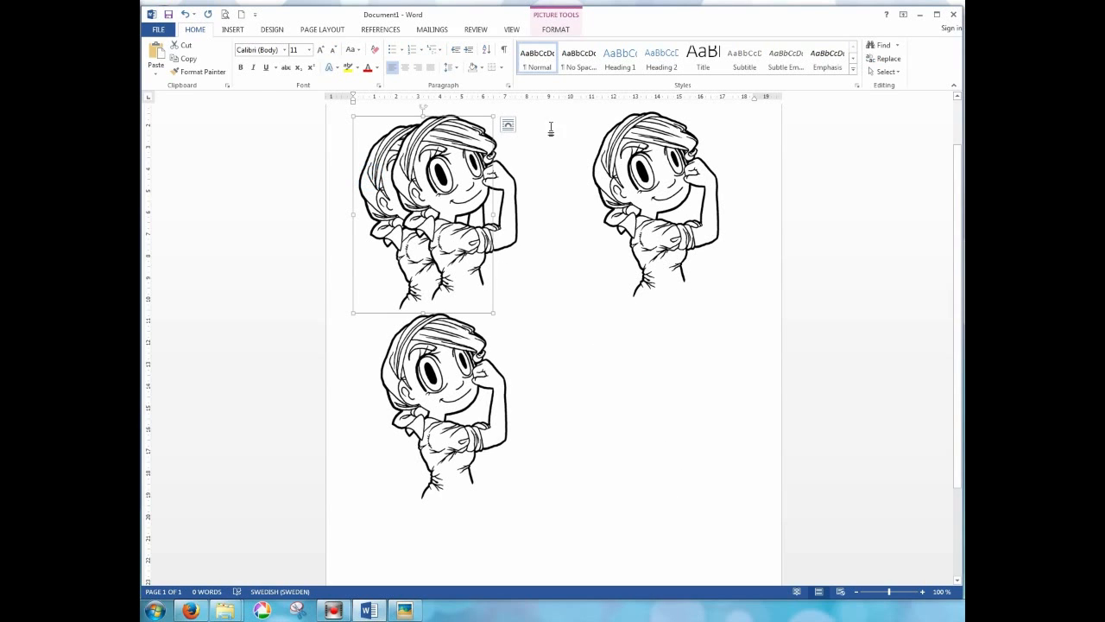
# - Set the fourth picture's wrapping to In Front of Text and move it below the upper-right picture
pyautogui.click(555, 29)
pyautogui.click(704, 60)
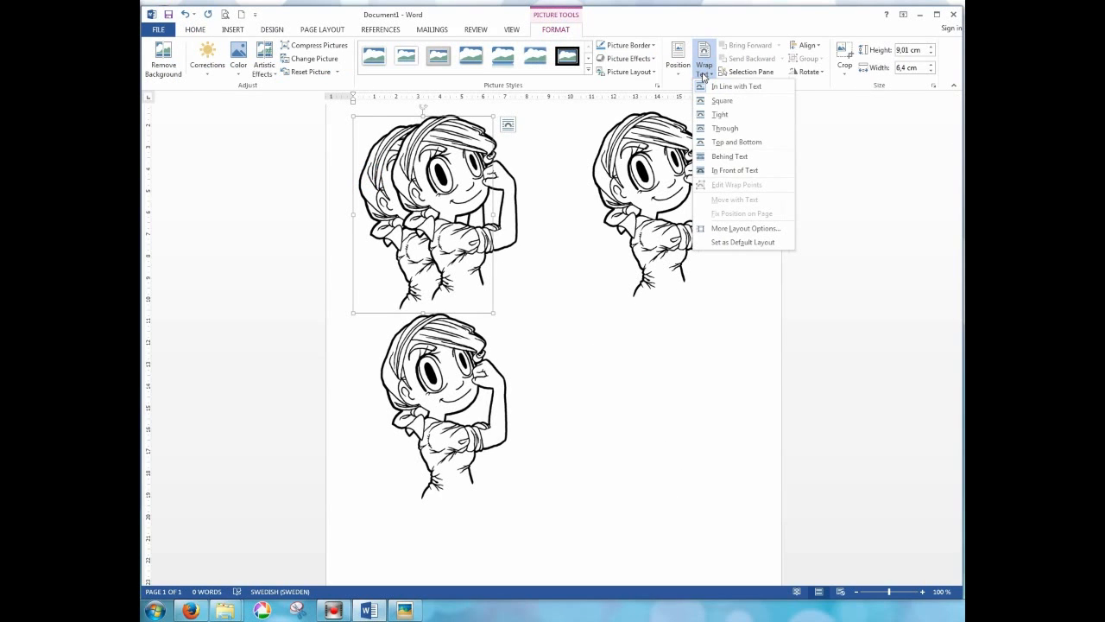
pyautogui.click(743, 171)
pyautogui.moveTo(473, 197); pyautogui.dragTo(683, 388)
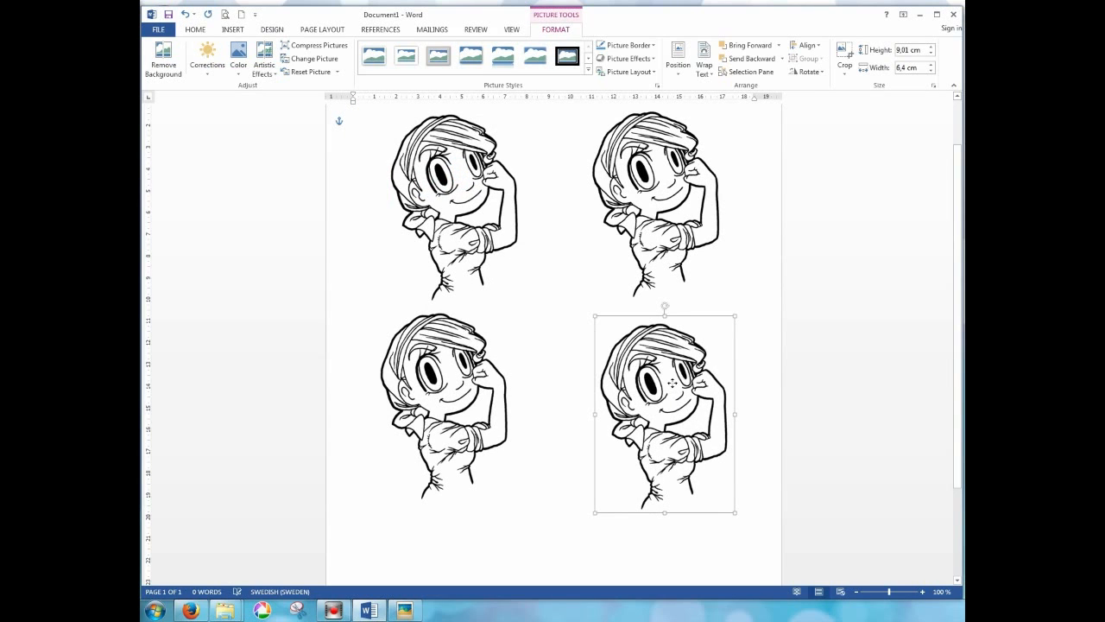
pyautogui.click(527, 309)
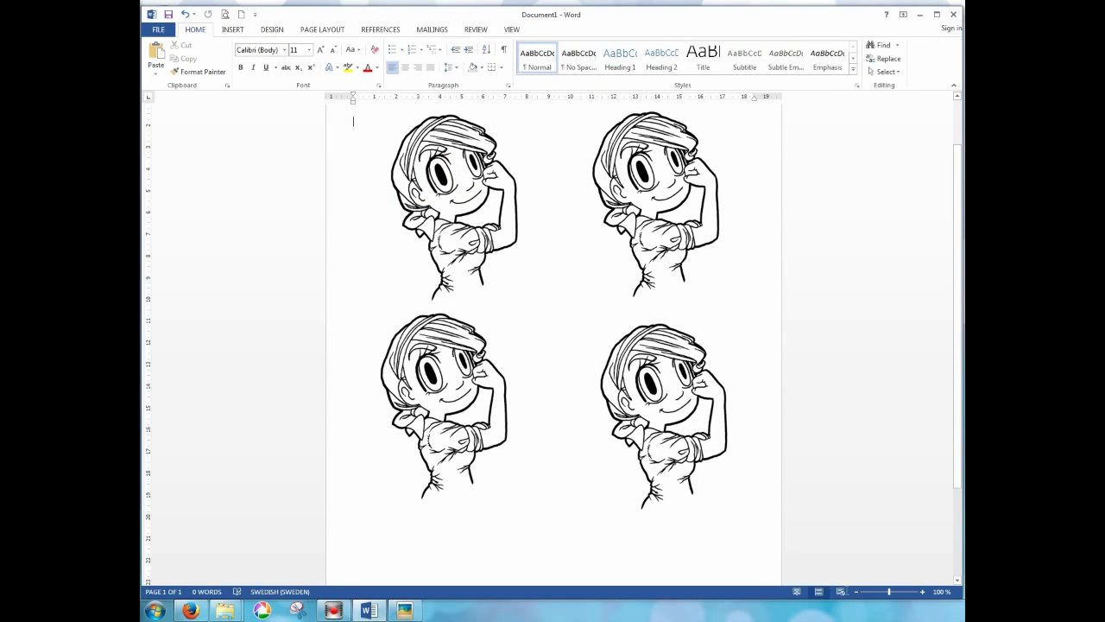
# - Paste a fifth copy of the stamp into the document as a picture
pyautogui.click(855, 592)
pyautogui.click(854, 591)
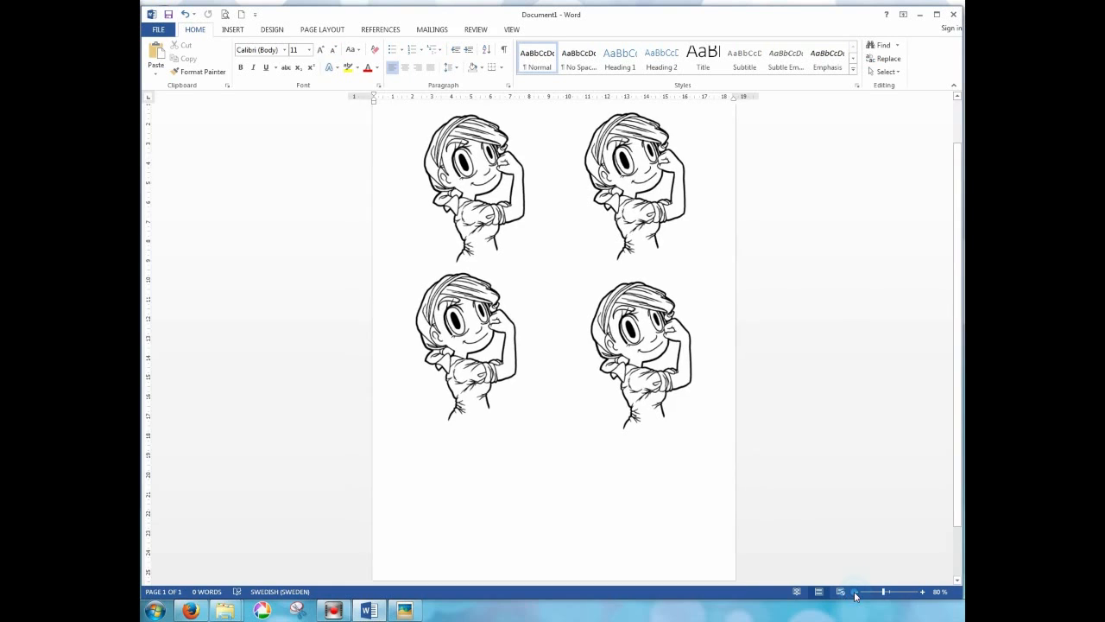
pyautogui.click(855, 591)
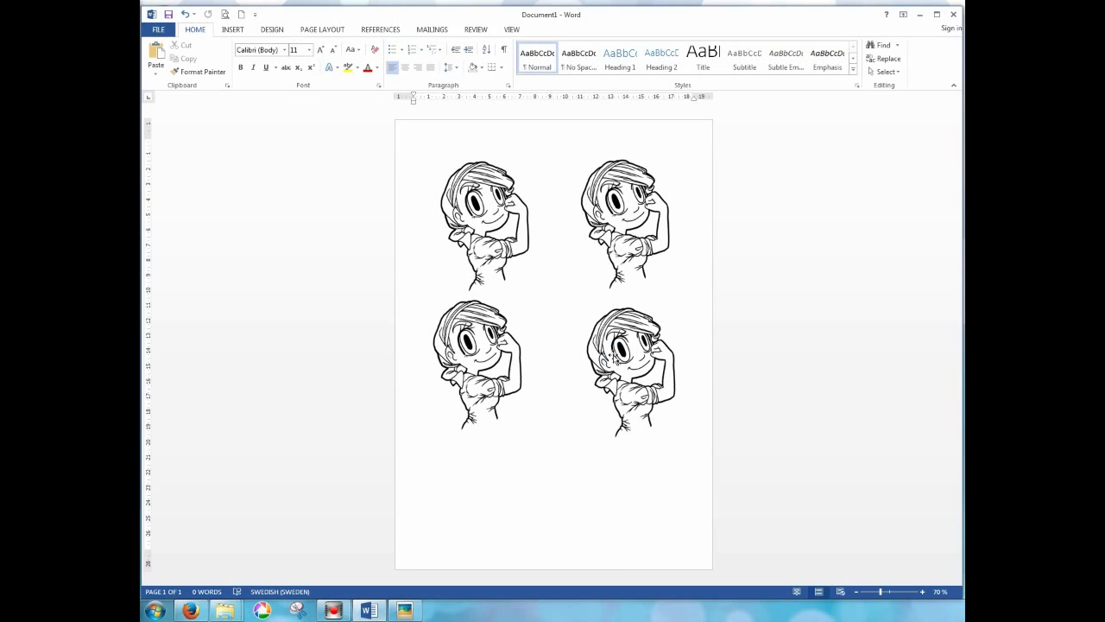
pyautogui.click(614, 358)
pyautogui.rightClick(614, 355)
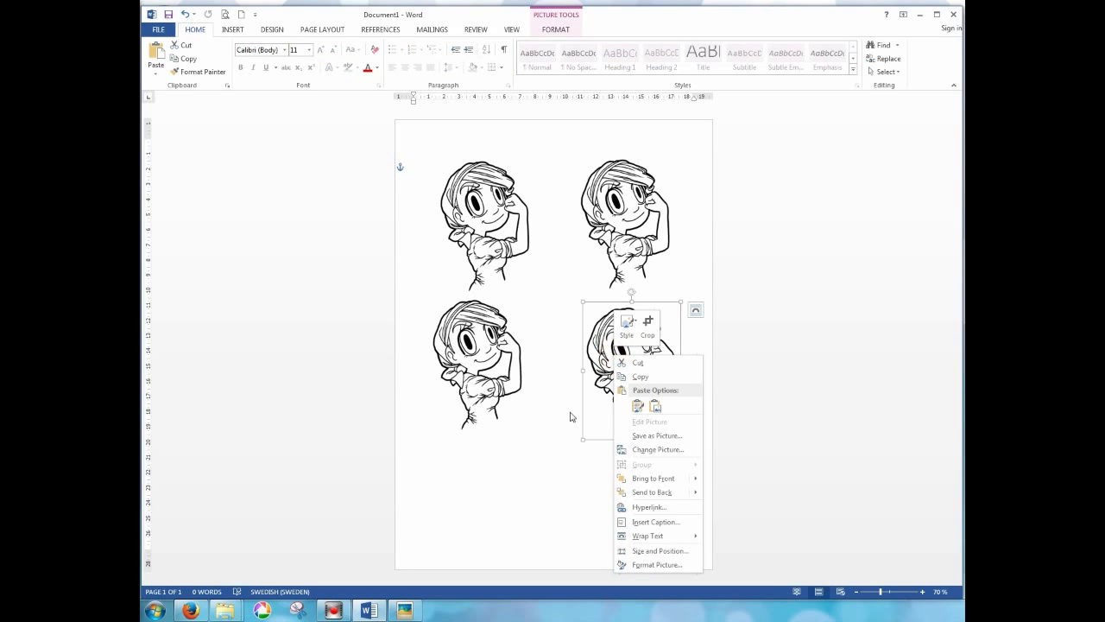
pyautogui.click(655, 406)
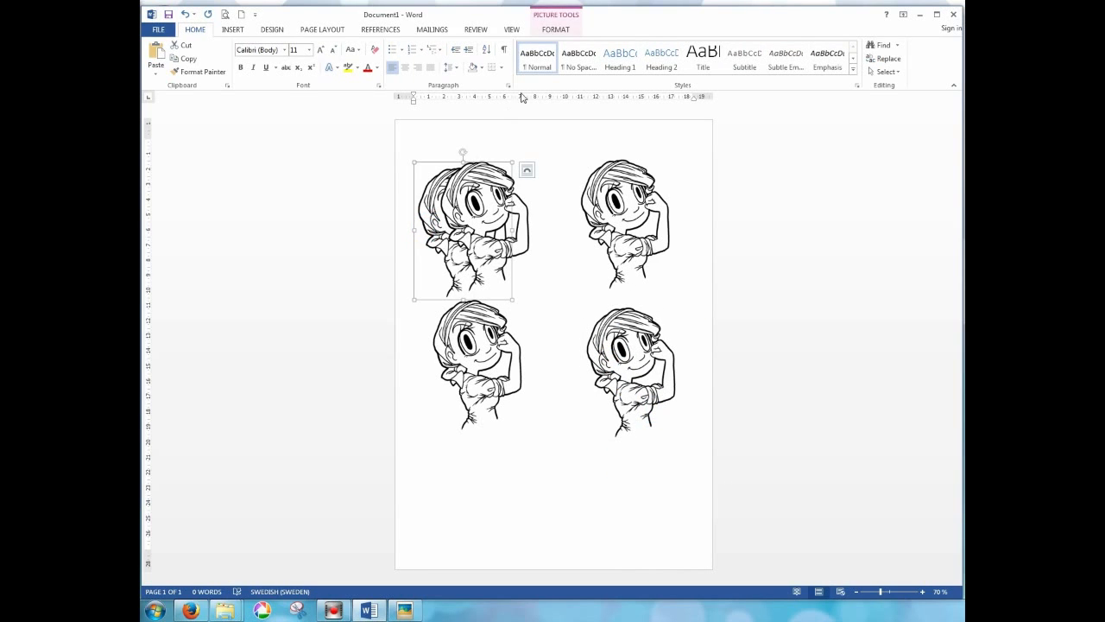
# - Set the fifth picture's wrapping to In Front of Text and move it to the centre near the page's lower edge
pyautogui.click(555, 29)
pyautogui.click(705, 60)
pyautogui.click(723, 170)
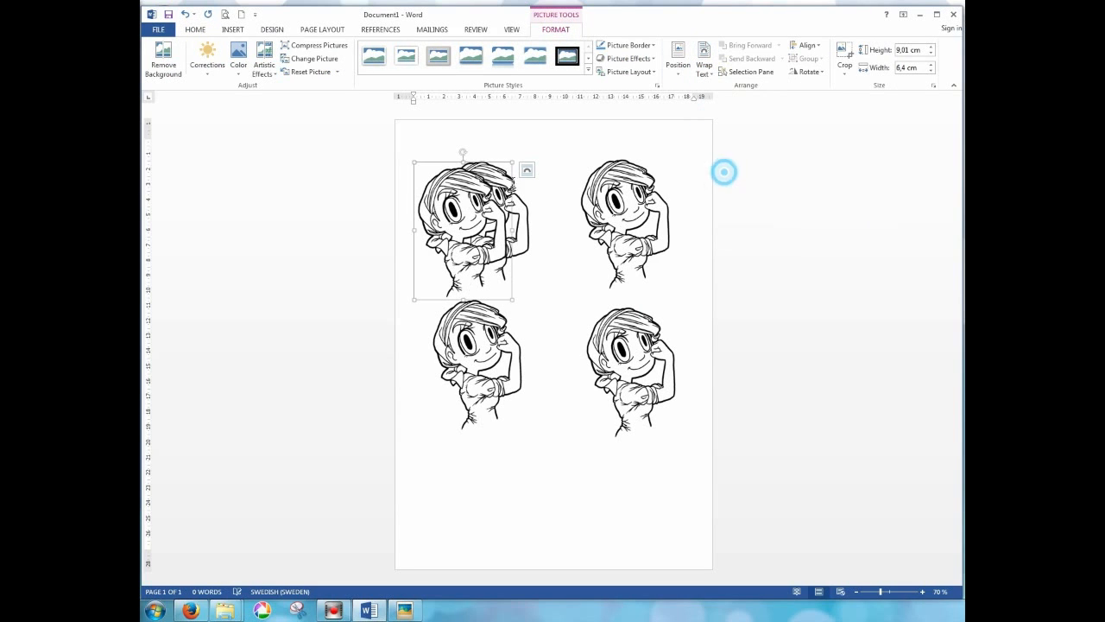
pyautogui.moveTo(465, 224); pyautogui.dragTo(554, 478)
pyautogui.click(651, 495)
pyautogui.click(562, 463)
pyautogui.click(647, 478)
pyautogui.click(508, 220)
pyautogui.click(601, 206)
pyautogui.click(471, 332)
pyautogui.click(643, 338)
pyautogui.click(700, 264)
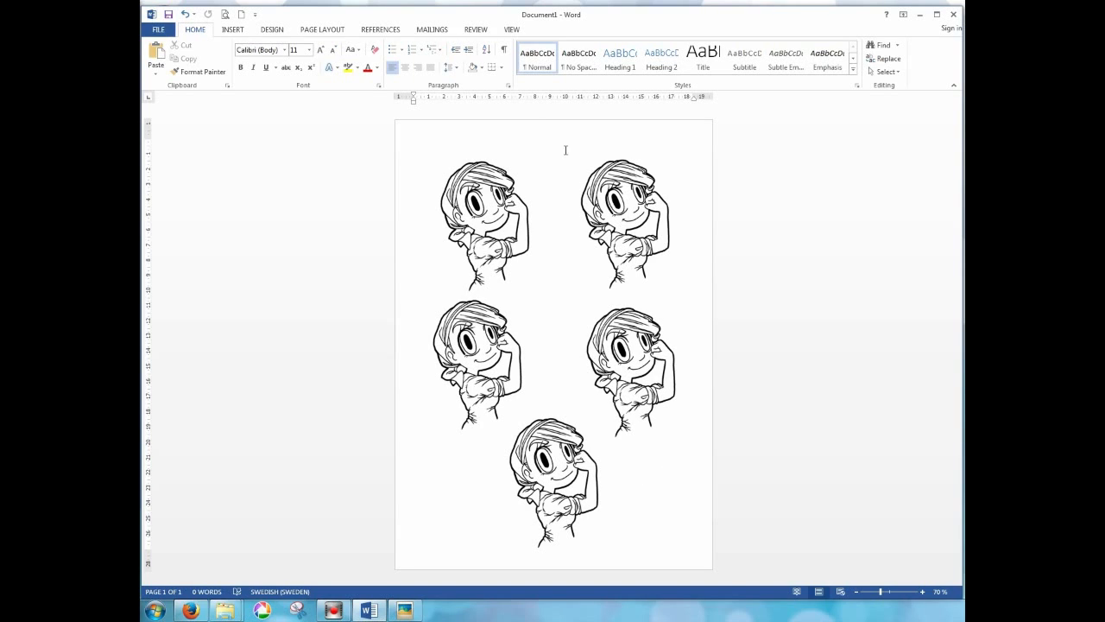
# - Arrange three of the pictures side by side in a tight row across the top of the page
pyautogui.moveTo(606, 191); pyautogui.dragTo(554, 180)
pyautogui.moveTo(621, 310); pyautogui.dragTo(649, 164)
pyautogui.moveTo(505, 205); pyautogui.dragTo(468, 194)
pyautogui.moveTo(550, 199); pyautogui.dragTo(540, 200)
pyautogui.moveTo(651, 357); pyautogui.dragTo(648, 177)
pyautogui.click(624, 346)
pyautogui.moveTo(535, 199); pyautogui.dragTo(539, 211)
# - Move the lower-left picture close under the row's first picture and the fifth one to the page's lower right
pyautogui.click(596, 321)
pyautogui.click(481, 342)
pyautogui.moveTo(481, 342)
pyautogui.mouseDown()
pyautogui.moveTo(466, 343)
pyautogui.moveTo(466, 331)
pyautogui.mouseUp()
pyautogui.moveTo(546, 459); pyautogui.dragTo(554, 329)
pyautogui.moveTo(553, 328); pyautogui.dragTo(617, 391)
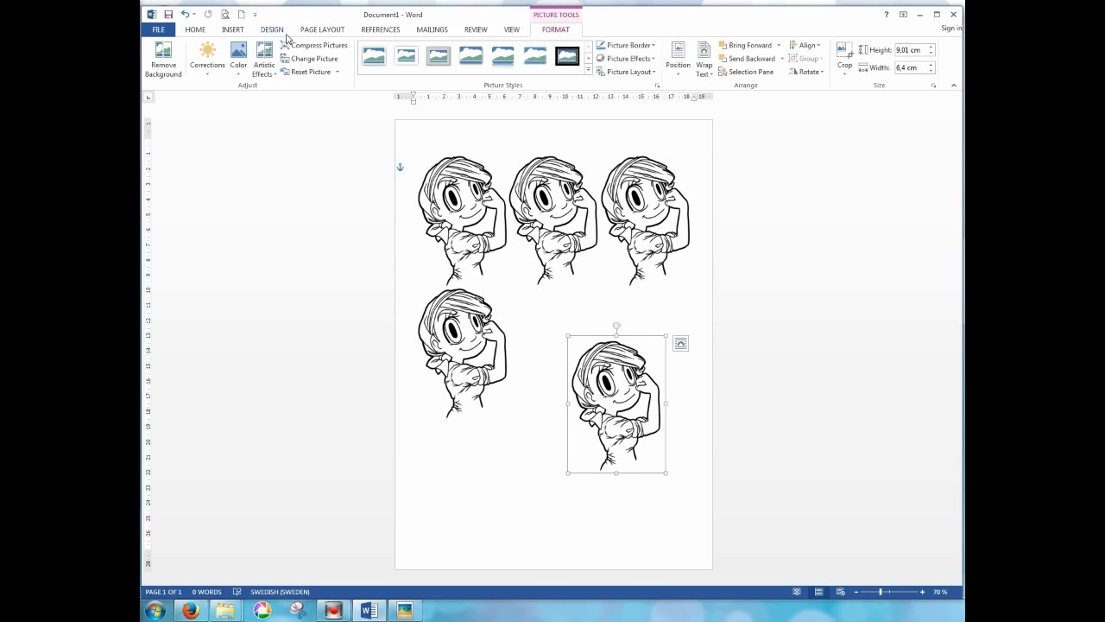
# - Draw a rectangle over the lower-right picture and set its height and width to 10 cm each
pyautogui.click(231, 31)
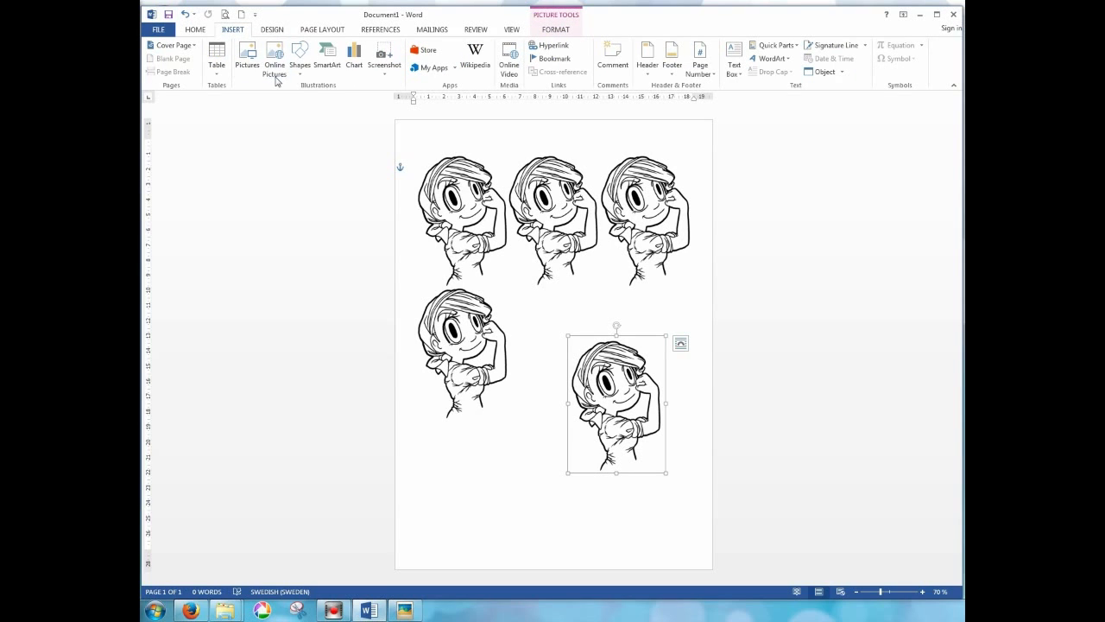
pyautogui.click(304, 75)
pyautogui.click(329, 99)
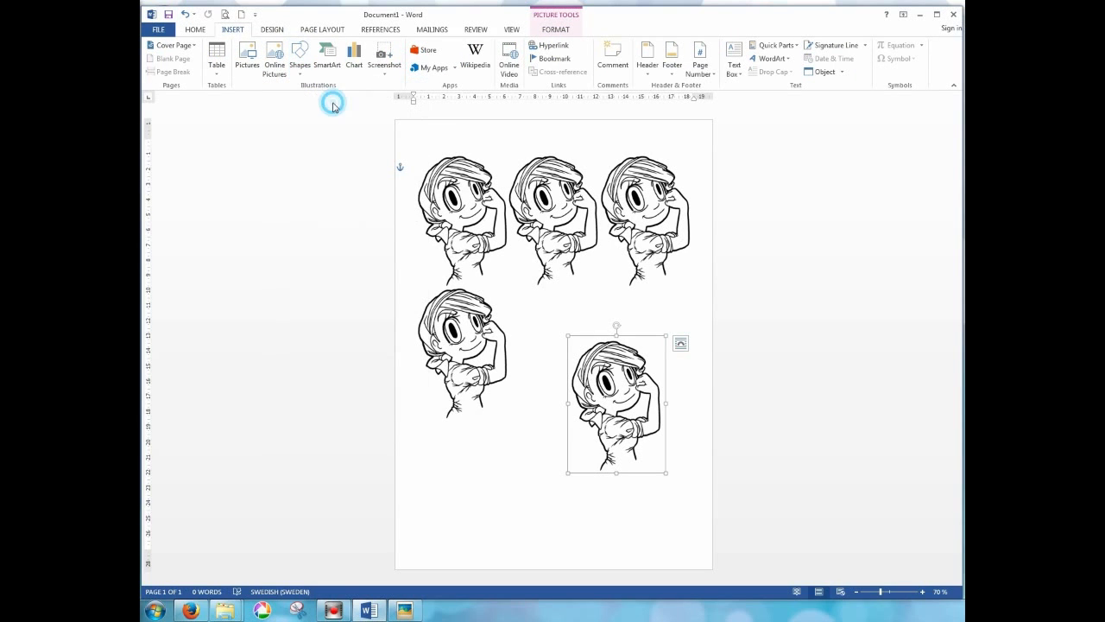
pyautogui.moveTo(685, 494)
pyautogui.mouseDown()
pyautogui.moveTo(526, 294)
pyautogui.moveTo(539, 307)
pyautogui.mouseUp()
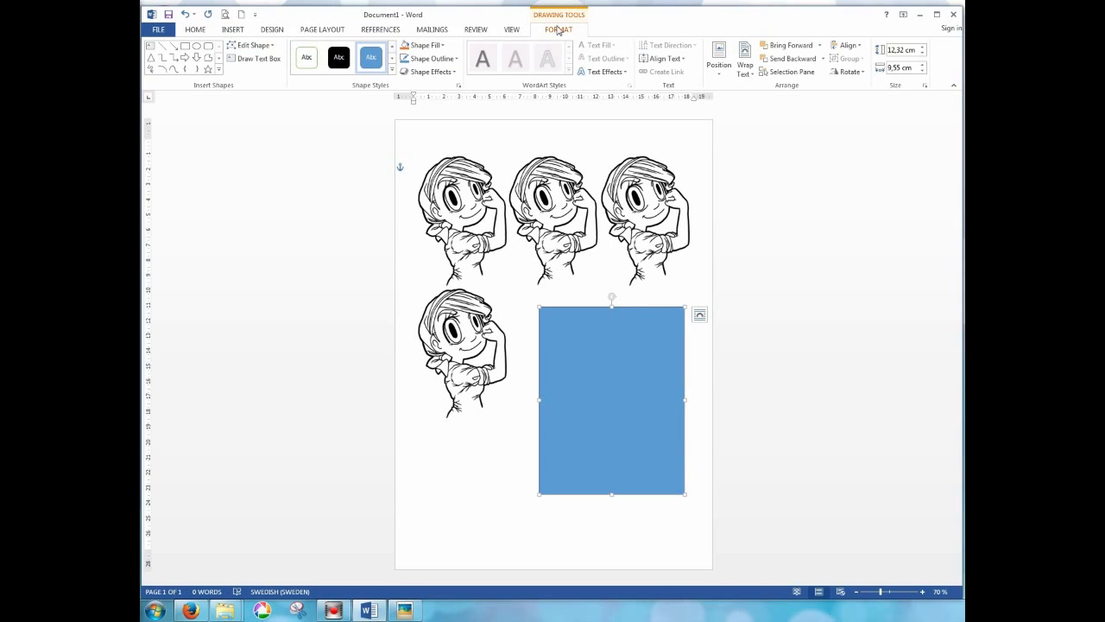
pyautogui.doubleClick(905, 50)
pyautogui.write('10')
pyautogui.doubleClick(903, 67)
pyautogui.write('10')
pyautogui.press('Return')
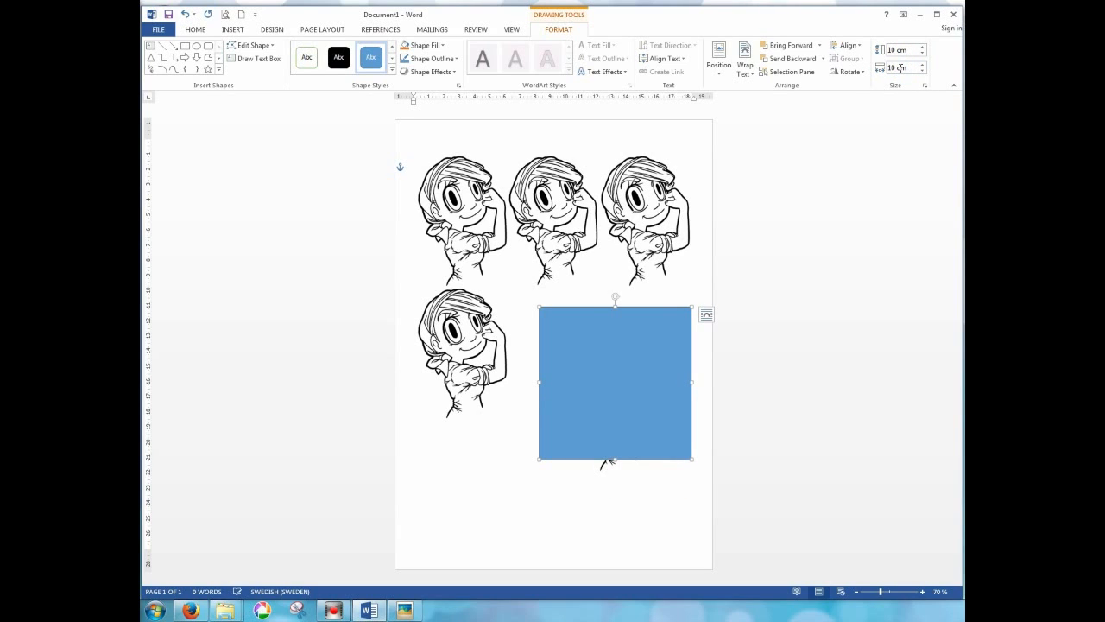
# - Give the 10 cm square a thin outline style with no fill
pyautogui.click(319, 64)
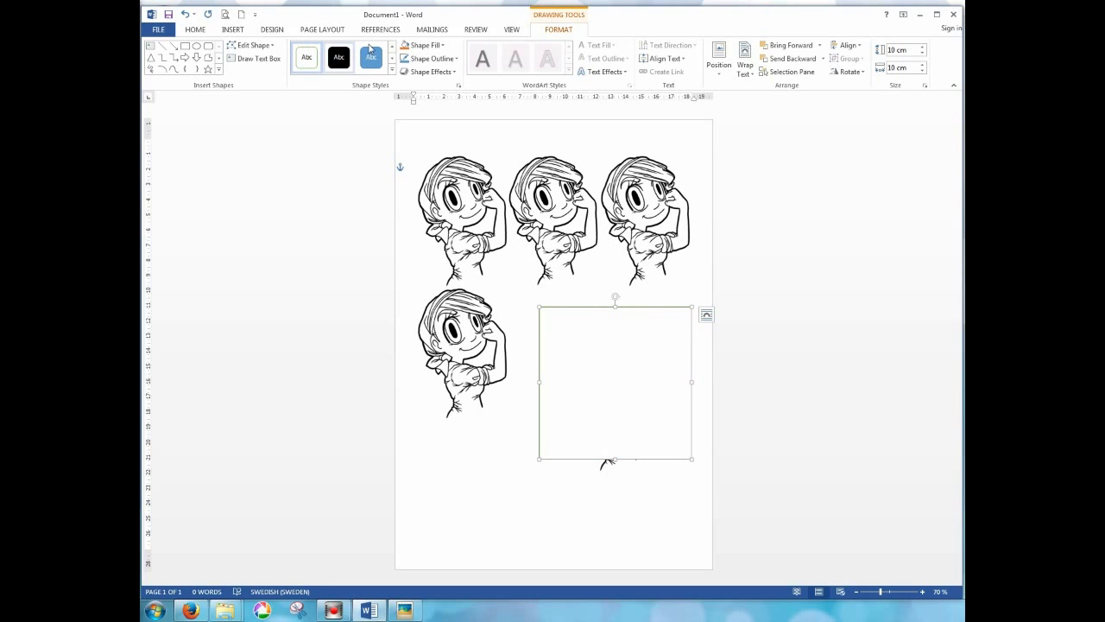
pyautogui.click(423, 45)
pyautogui.click(444, 149)
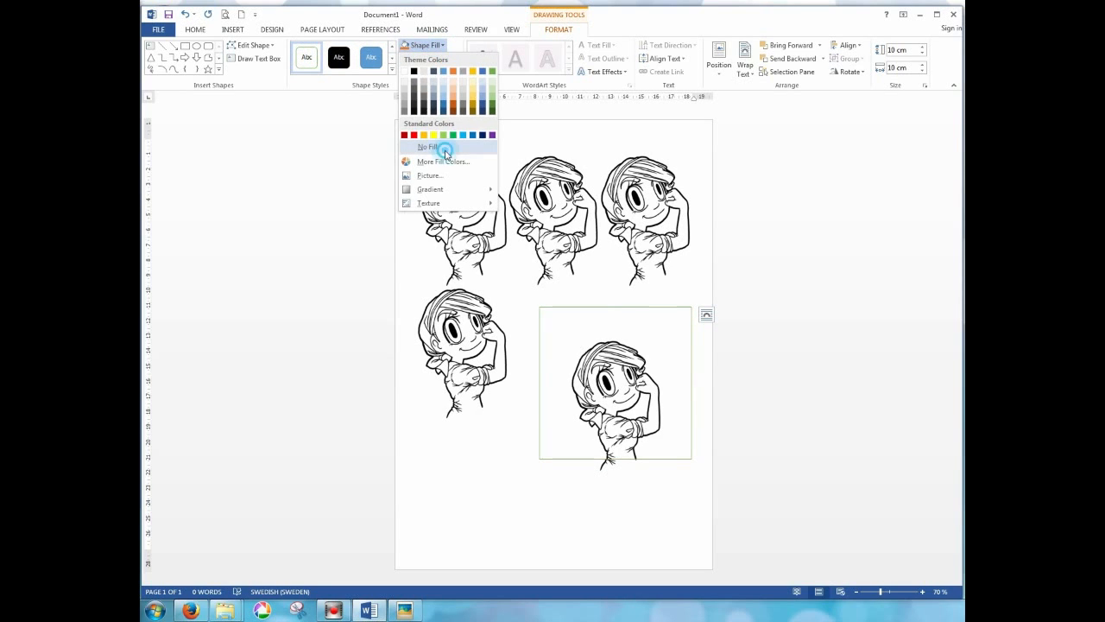
# - Centre the square around the lower-right picture and move both together further down the page
pyautogui.moveTo(633, 304)
pyautogui.mouseDown()
pyautogui.moveTo(644, 371)
pyautogui.moveTo(634, 323)
pyautogui.mouseUp()
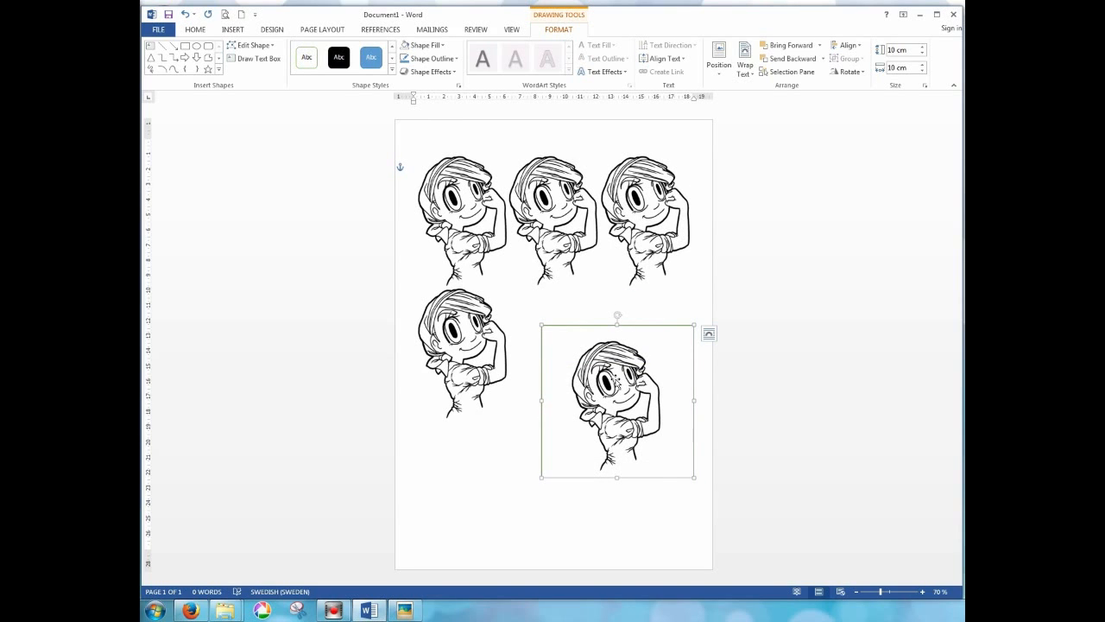
pyautogui.keyDown('shift'); pyautogui.click(617, 380); pyautogui.keyUp('shift')
pyautogui.moveTo(599, 345); pyautogui.dragTo(607, 428)
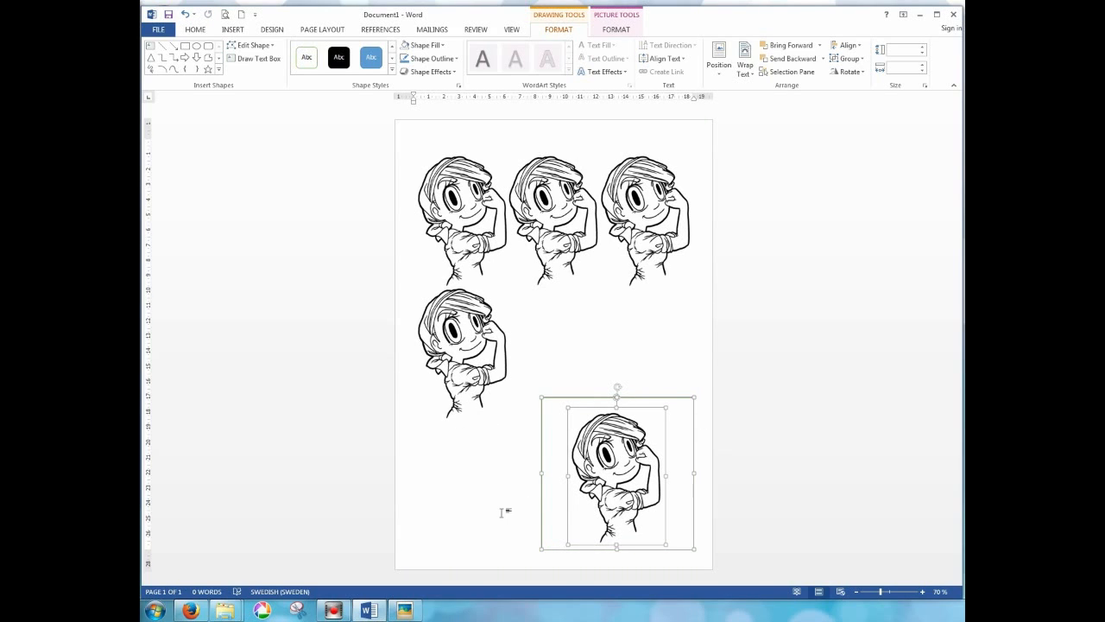
# - Select only the square frame around the lower-right picture and delete it
pyautogui.click(556, 380)
pyautogui.click(555, 398)
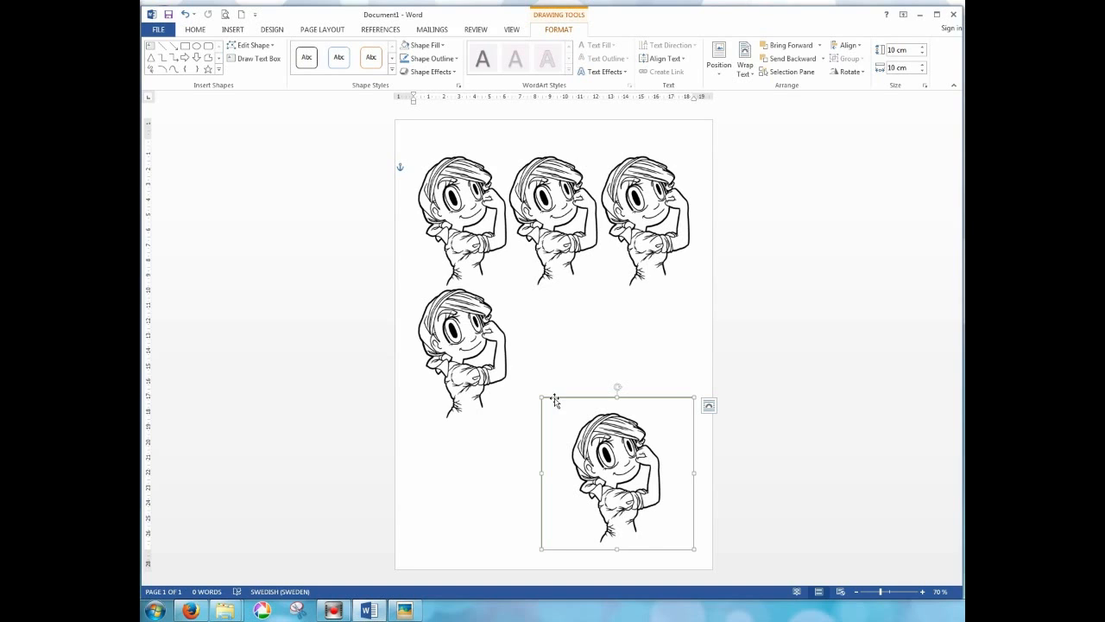
pyautogui.click(554, 392)
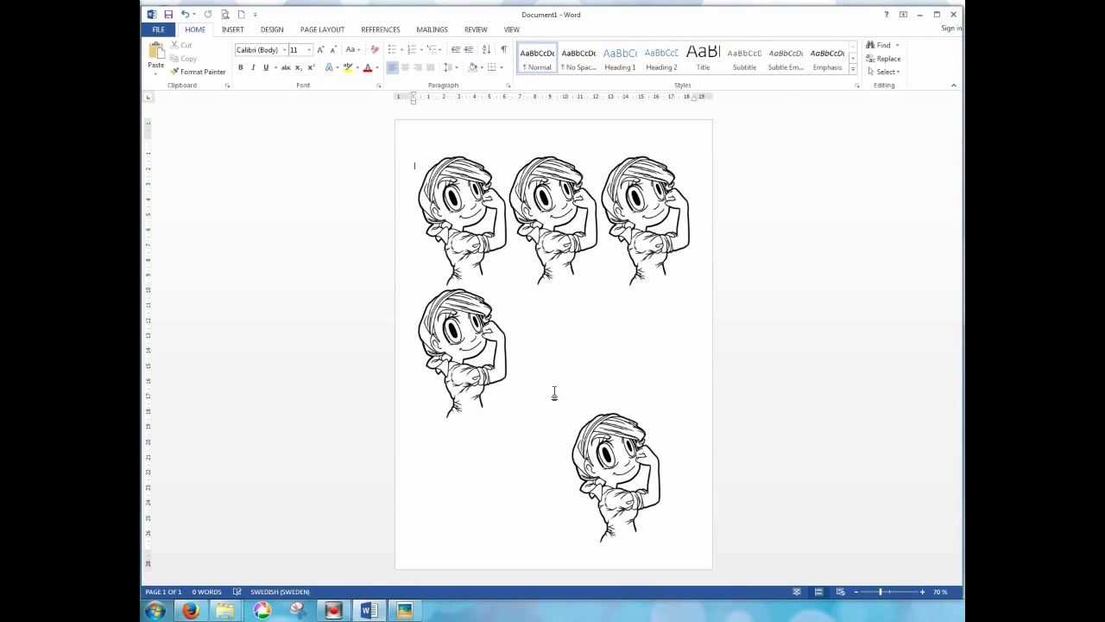
# - Rearrange the five pictures loosely into two rows of two with one centred at the bottom of the page
pyautogui.moveTo(603, 442); pyautogui.dragTo(612, 380)
pyautogui.moveTo(474, 336); pyautogui.dragTo(518, 382)
pyautogui.moveTo(563, 219); pyautogui.dragTo(591, 309)
pyautogui.moveTo(507, 393); pyautogui.dragTo(478, 369)
pyautogui.moveTo(630, 427); pyautogui.dragTo(604, 435)
pyautogui.moveTo(584, 298); pyautogui.dragTo(643, 368)
pyautogui.moveTo(643, 208); pyautogui.dragTo(608, 199)
pyautogui.moveTo(478, 198); pyautogui.dragTo(496, 194)
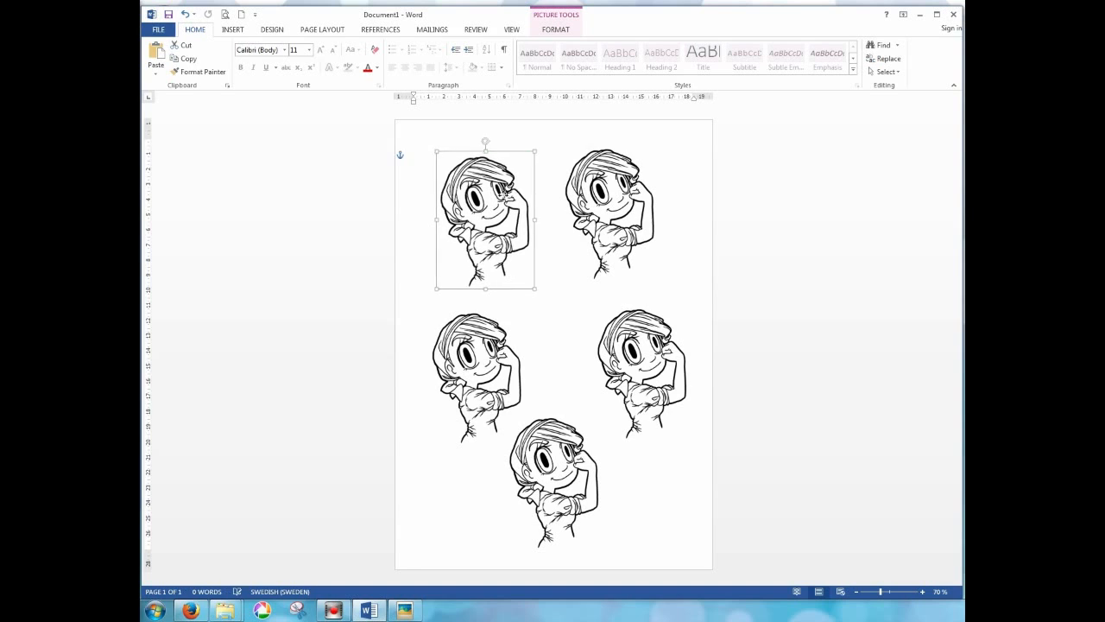
pyautogui.moveTo(478, 343); pyautogui.dragTo(484, 330)
pyautogui.click(671, 504)
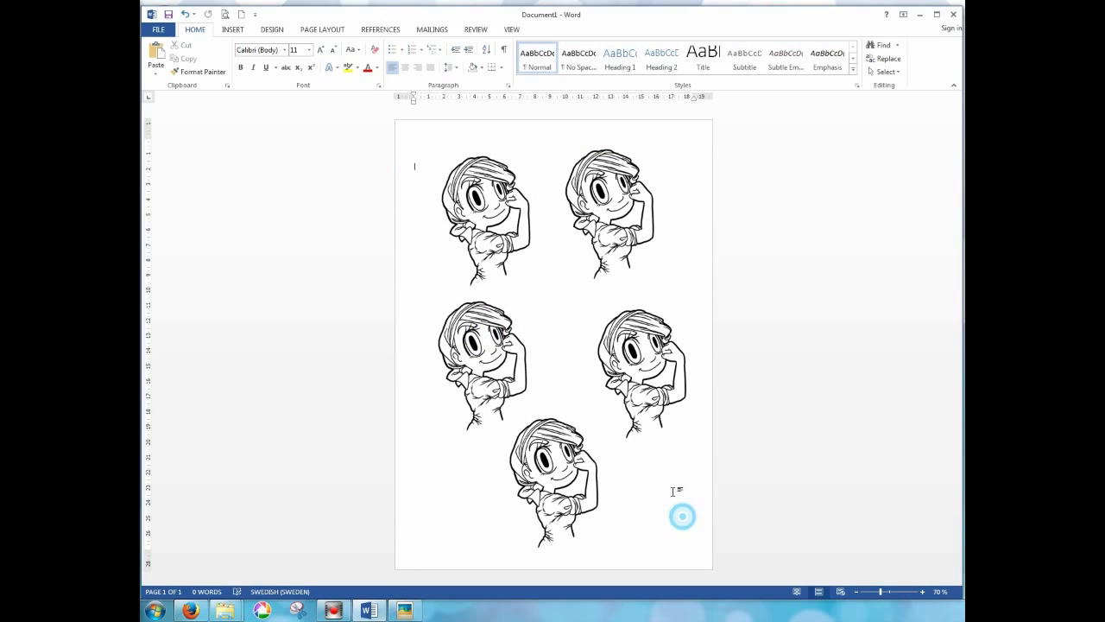
# - Recolor the upper-left picture with the pale grey Washout variation
pyautogui.click(509, 233)
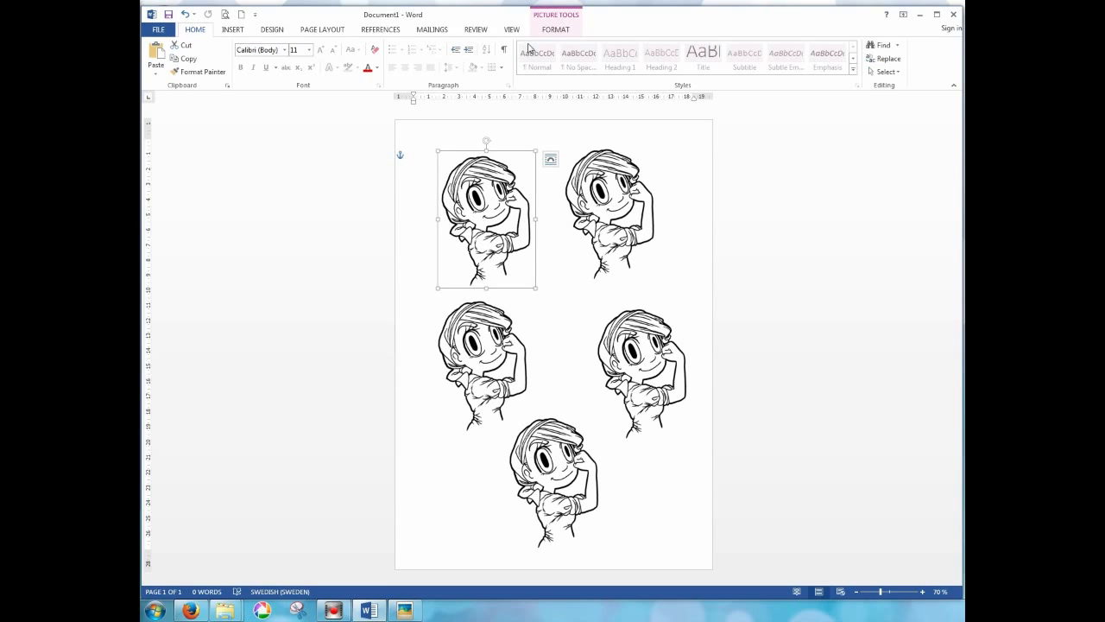
pyautogui.click(560, 30)
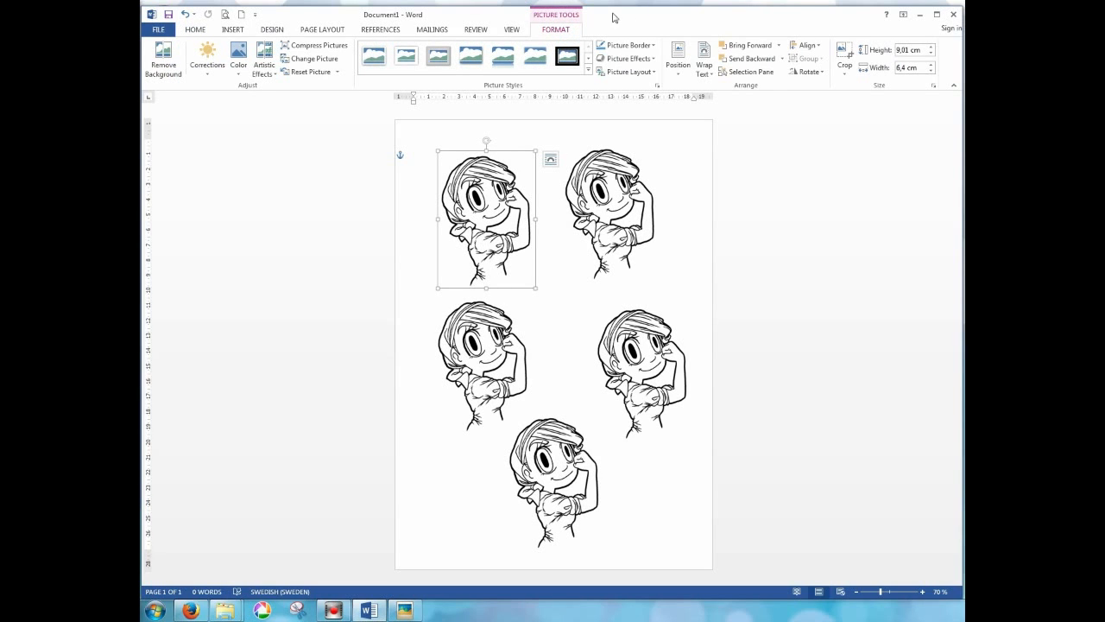
pyautogui.click(236, 74)
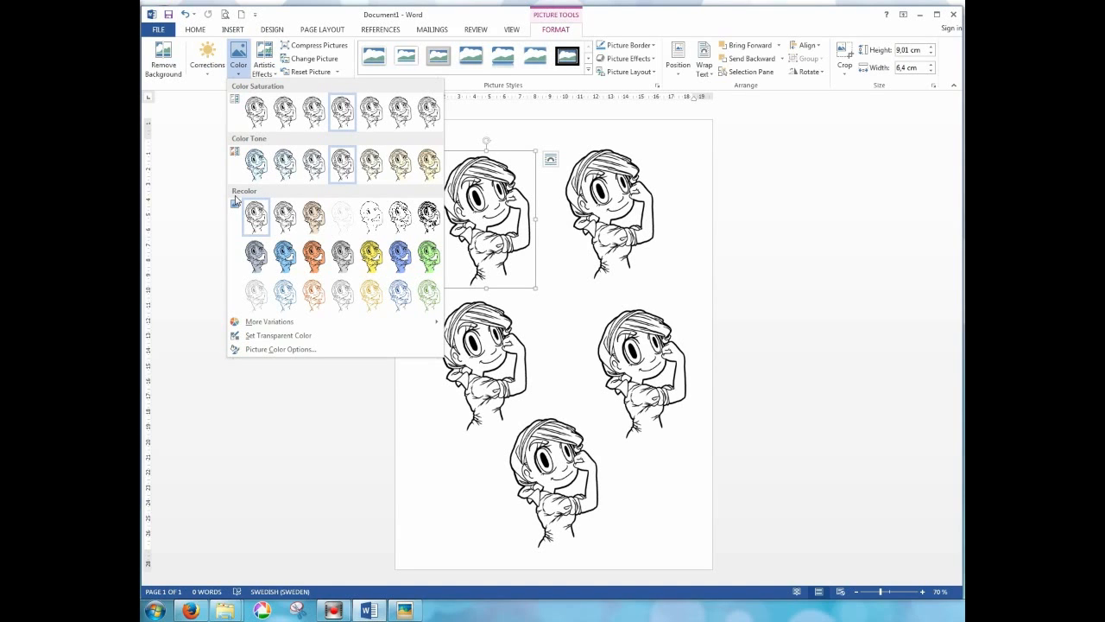
pyautogui.click(344, 234)
pyautogui.click(567, 297)
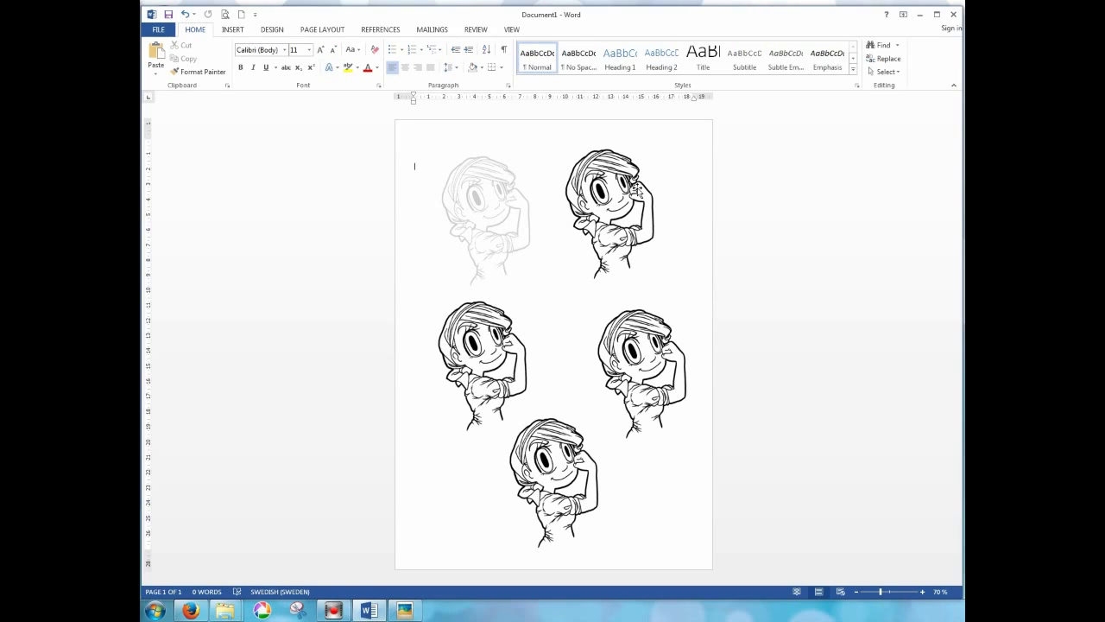
# - Recolor the upper-right picture with the light variation of the blue accent color
pyautogui.click(628, 179)
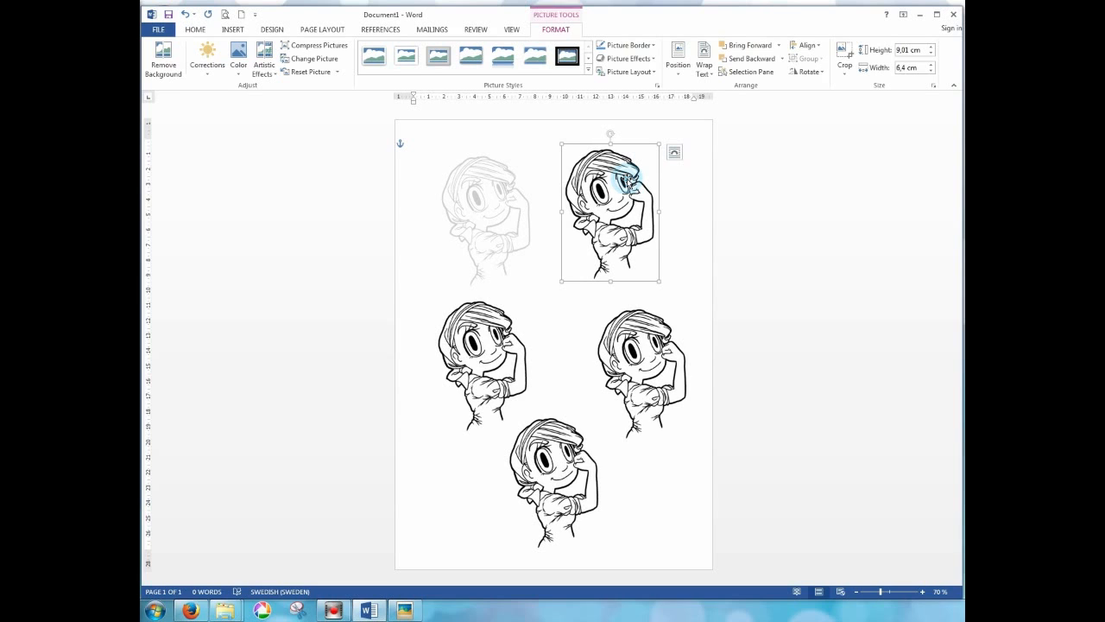
pyautogui.click(239, 76)
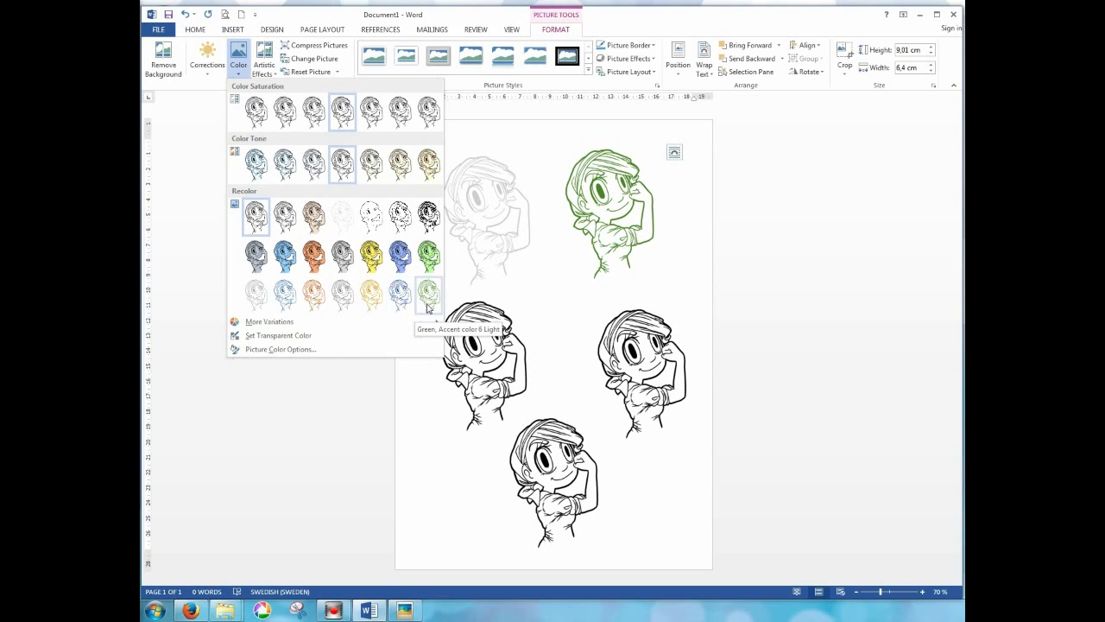
pyautogui.click(285, 298)
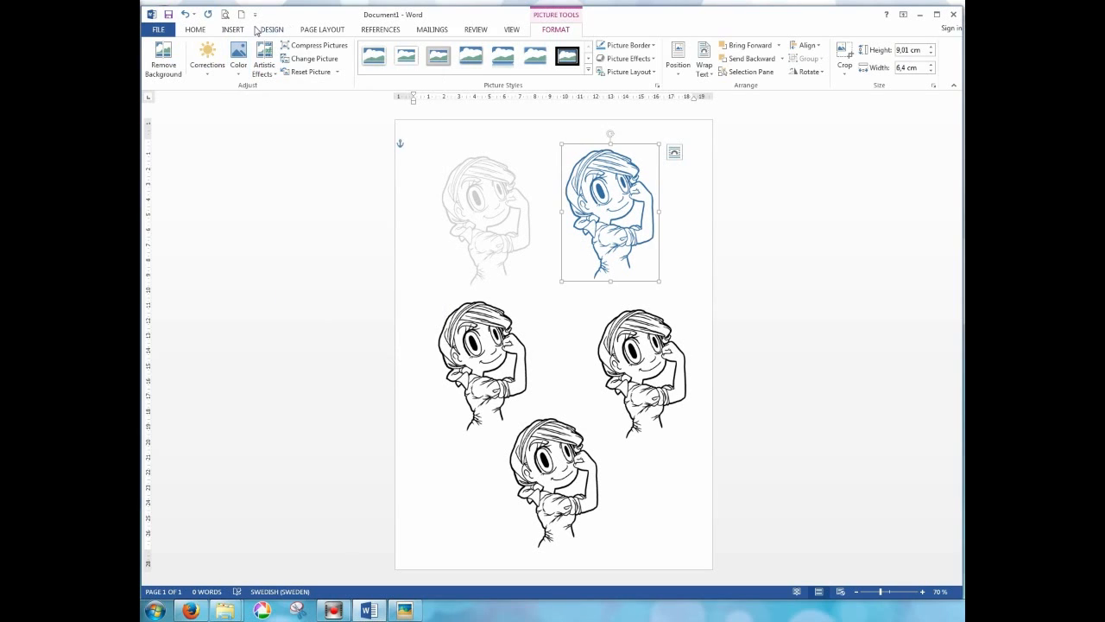
# - Apply the Custom 1 color set to the document's theme
pyautogui.click(271, 29)
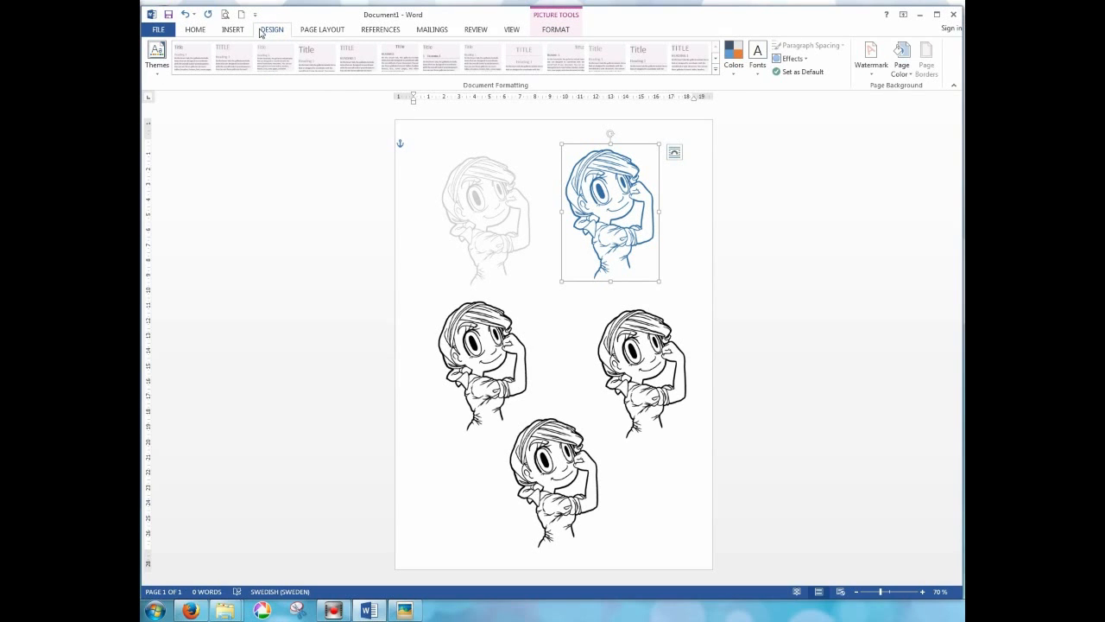
pyautogui.click(731, 71)
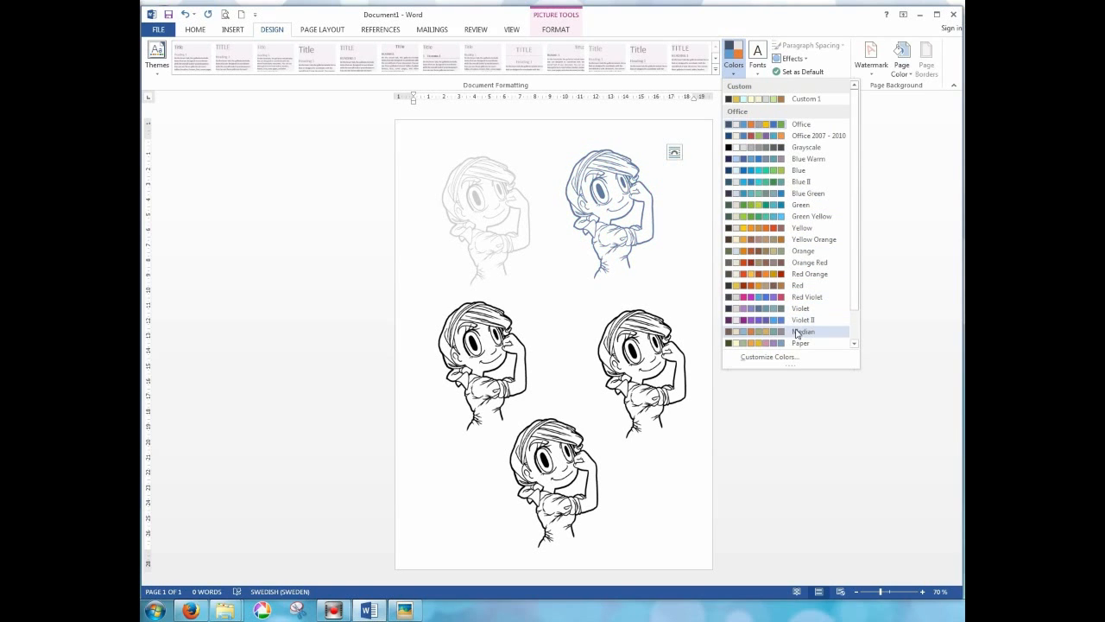
pyautogui.click(804, 99)
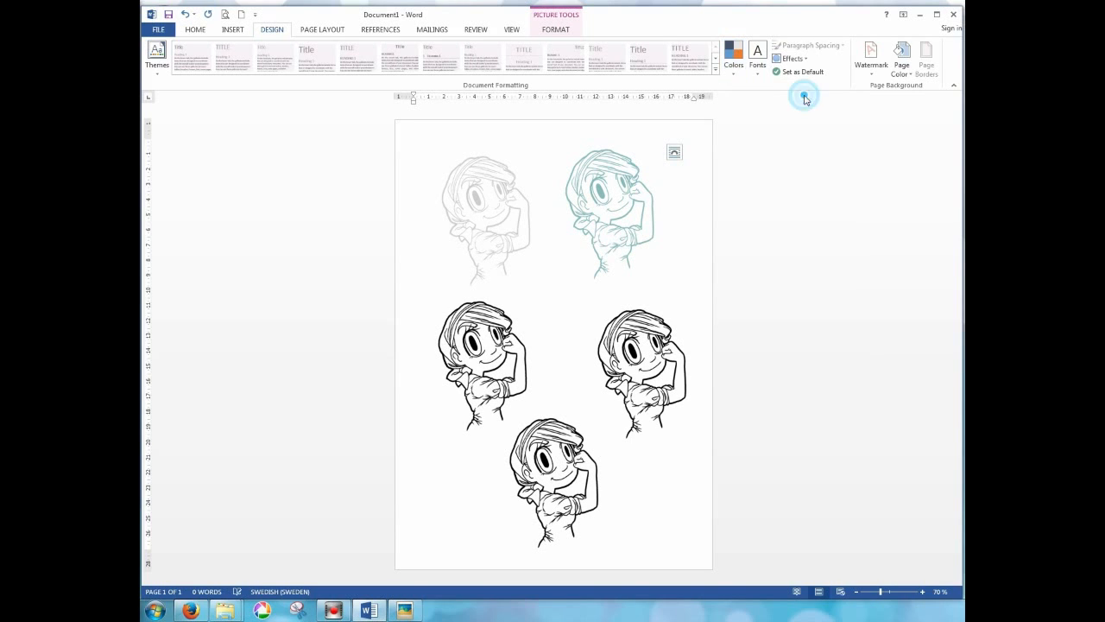
# - Open the Custom 1 color set for editing and examine the color choices for Accent 1
pyautogui.click(740, 75)
pyautogui.rightClick(805, 99)
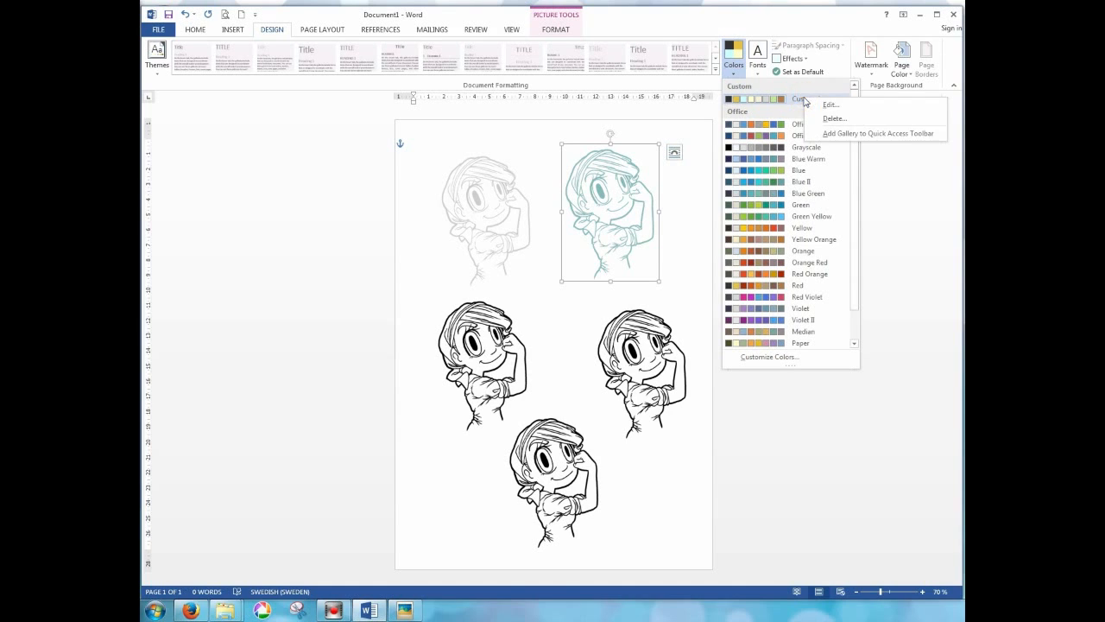
pyautogui.click(829, 110)
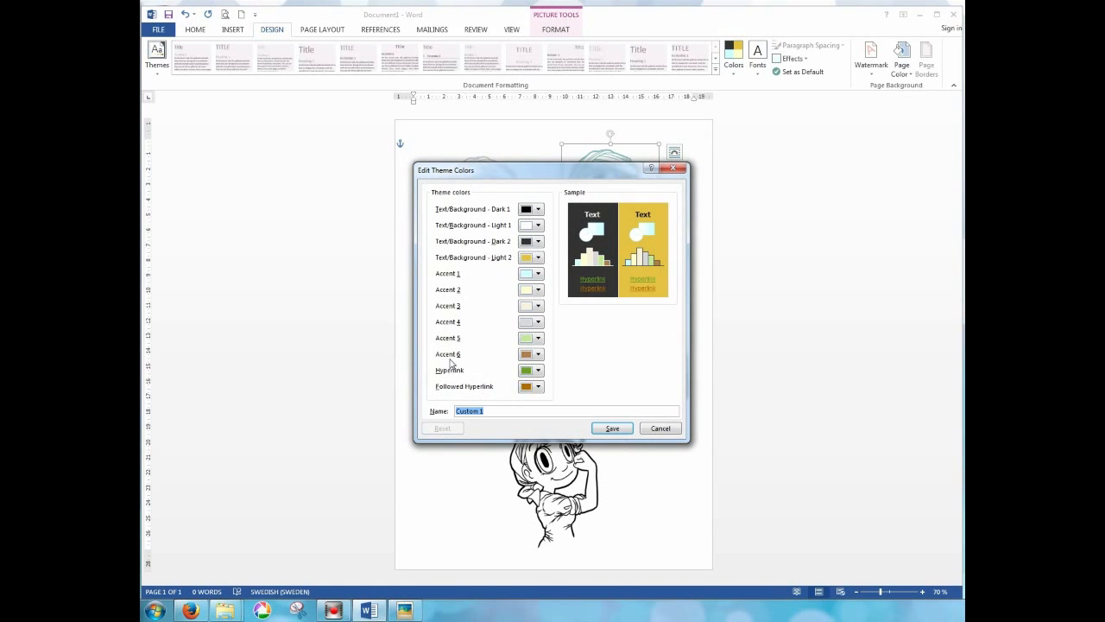
pyautogui.click(538, 274)
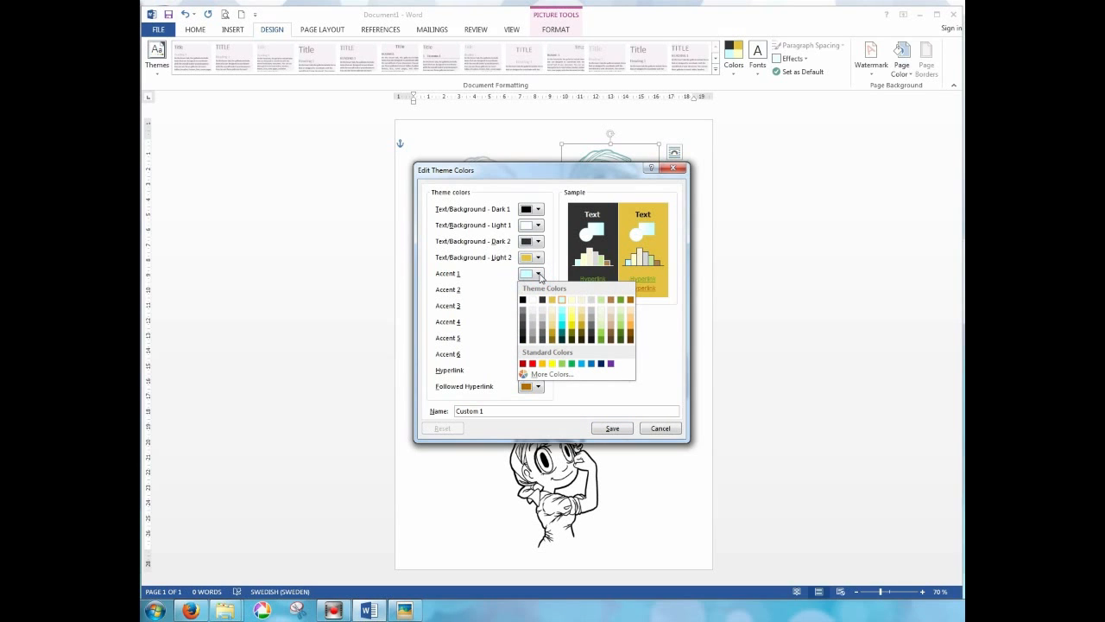
pyautogui.click(553, 374)
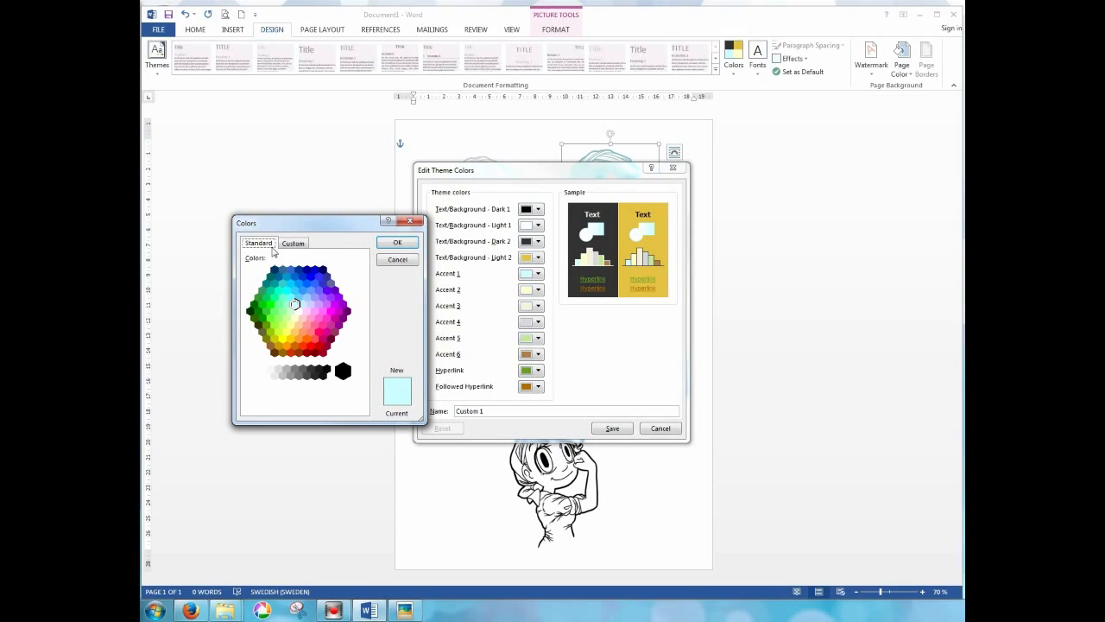
pyautogui.click(398, 260)
pyautogui.moveTo(544, 172); pyautogui.dragTo(346, 234)
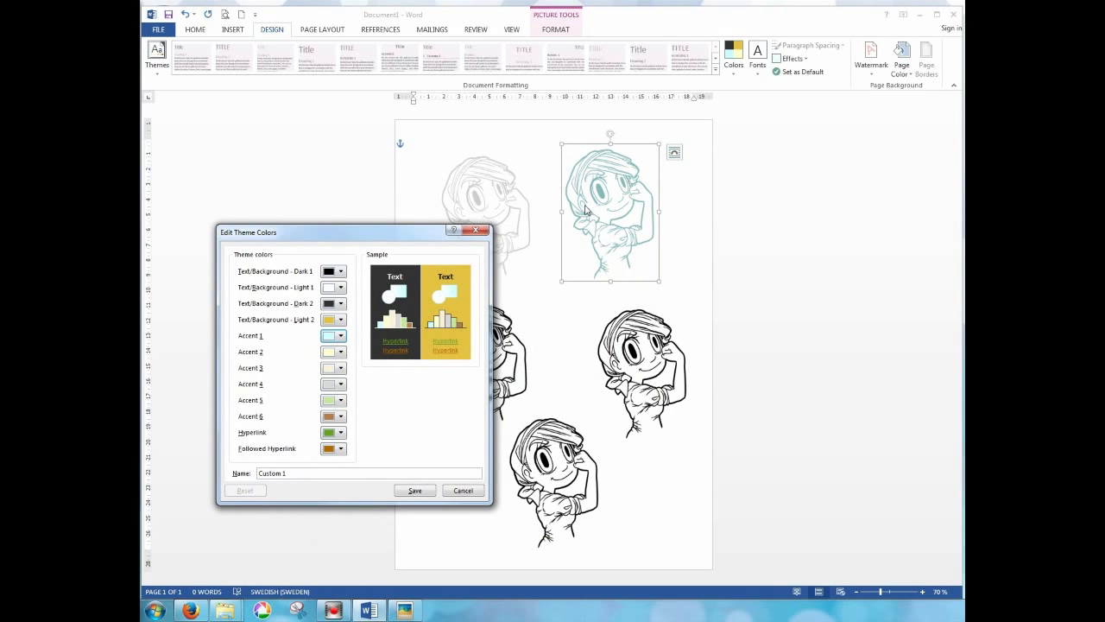
# - Examine the color choices for Accents 2 through 6 and save the Custom 1 color set
pyautogui.click(338, 354)
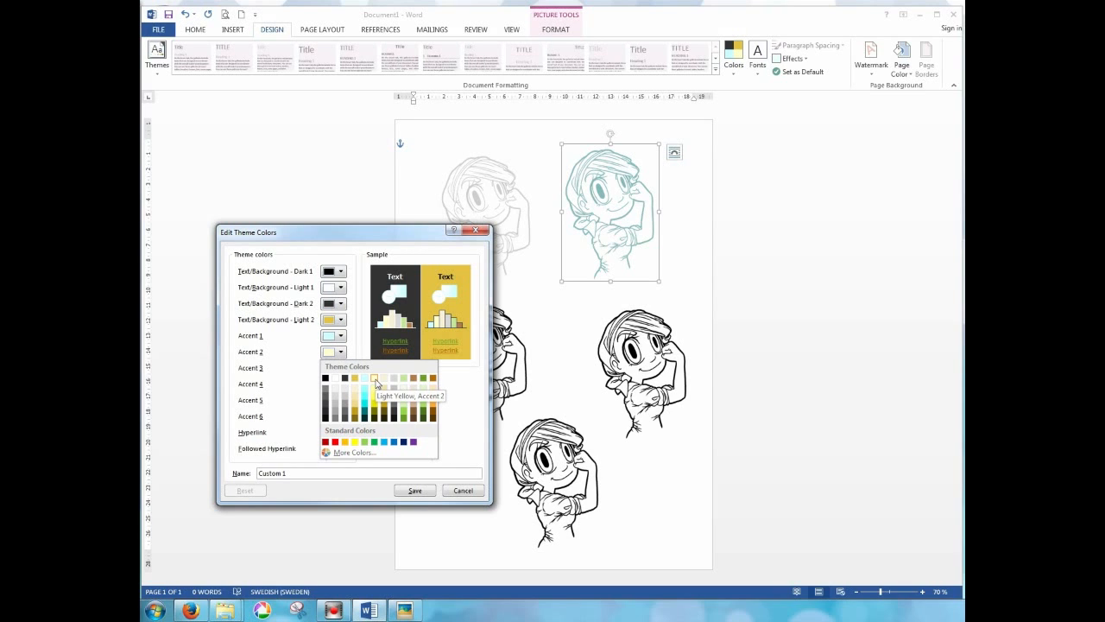
pyautogui.click(343, 355)
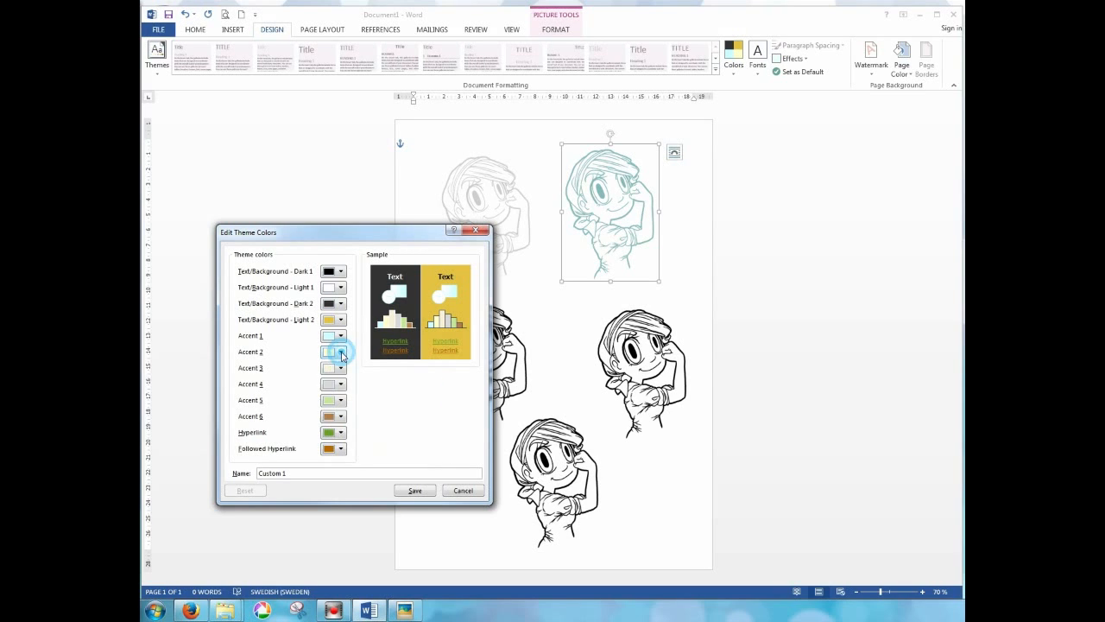
pyautogui.click(341, 367)
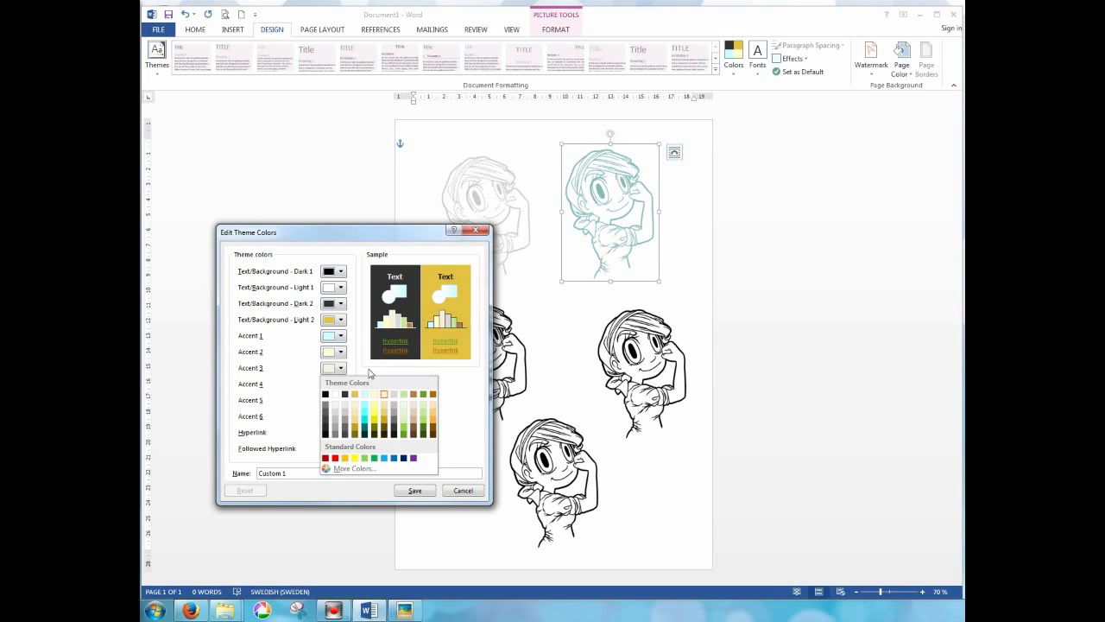
pyautogui.click(358, 363)
pyautogui.click(339, 385)
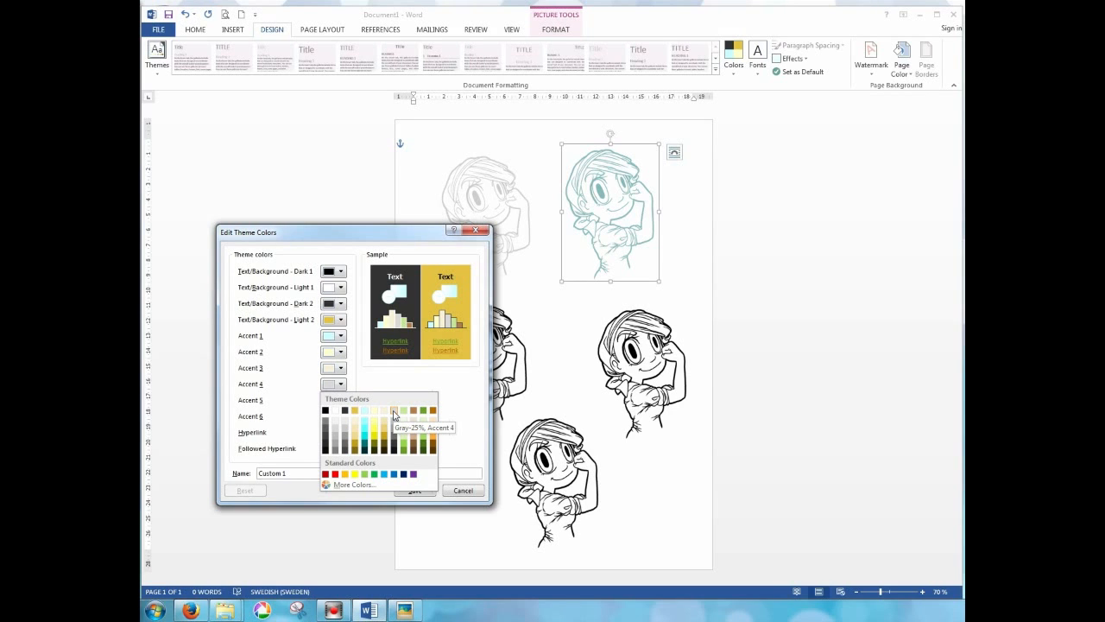
pyautogui.click(355, 383)
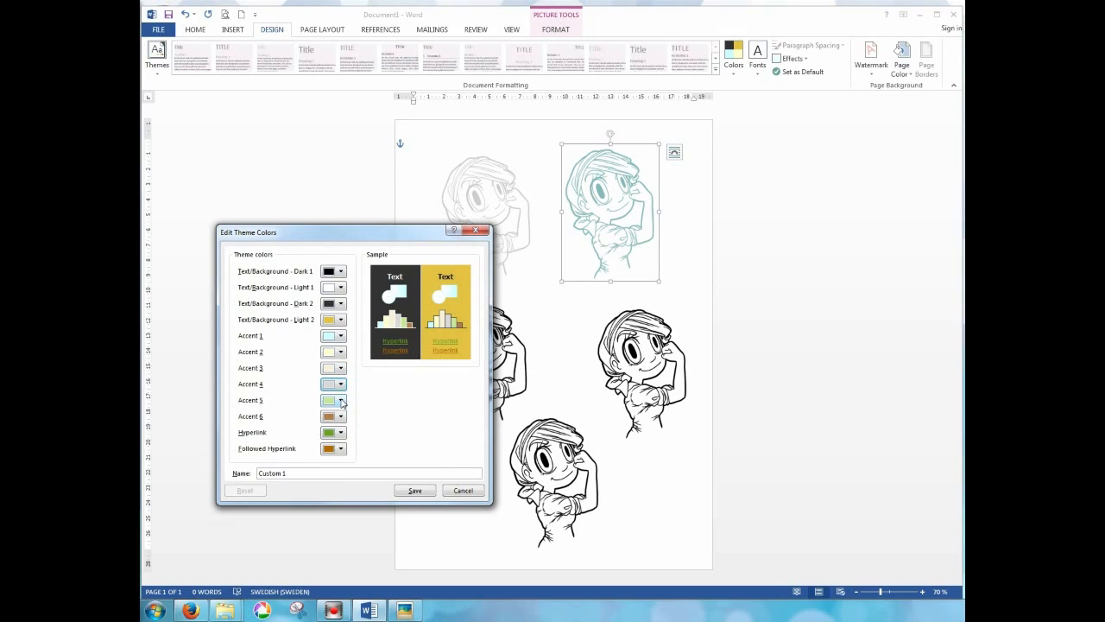
pyautogui.click(341, 401)
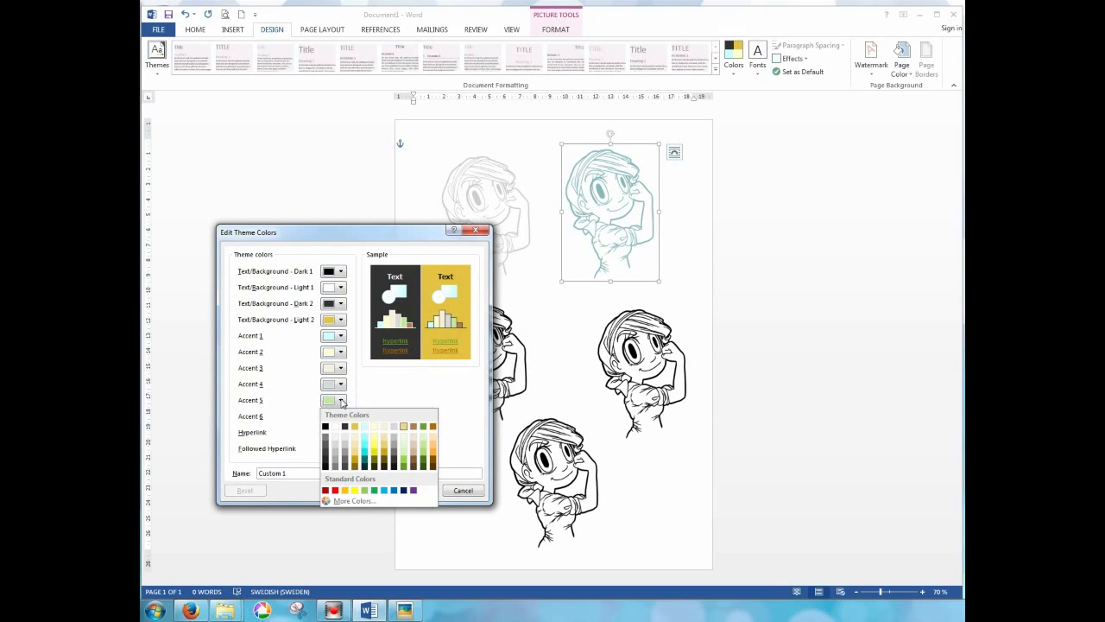
pyautogui.click(360, 395)
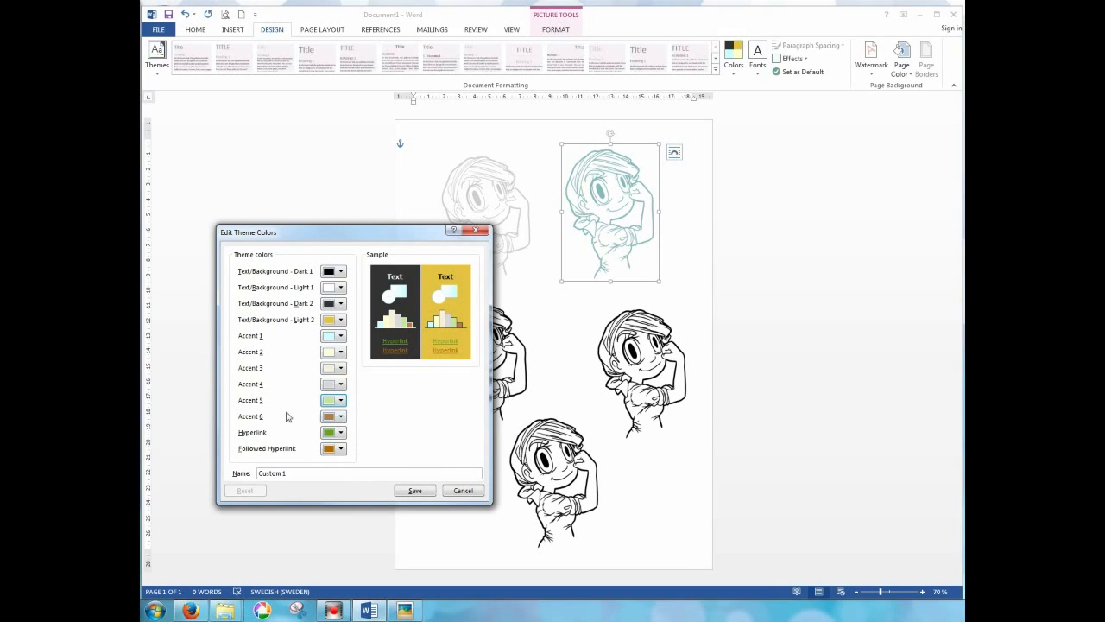
pyautogui.click(341, 418)
pyautogui.click(341, 417)
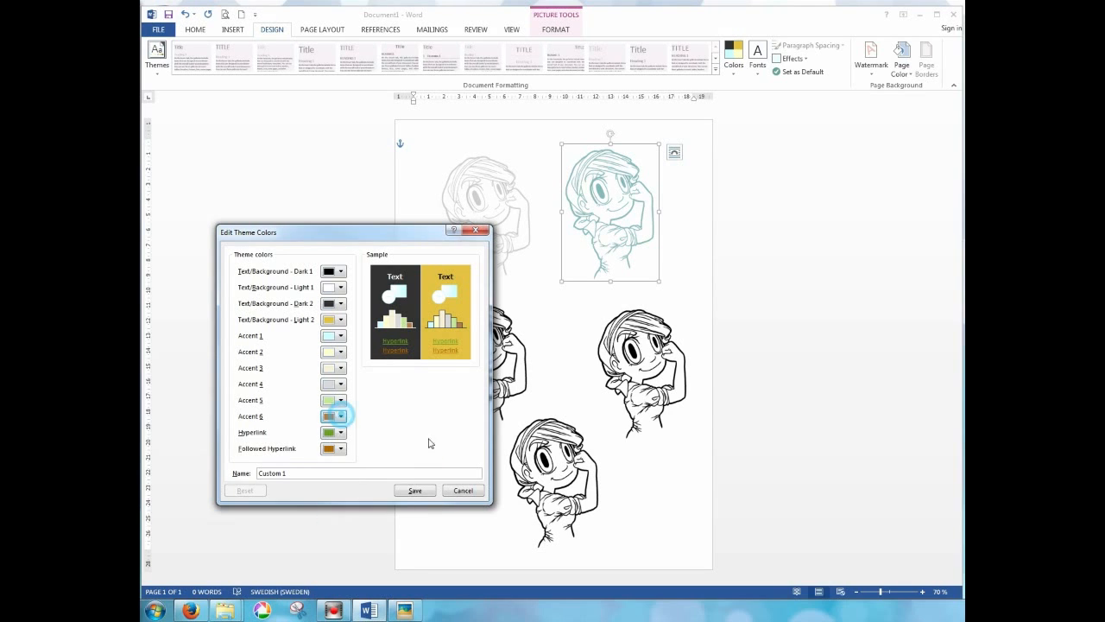
pyautogui.click(415, 491)
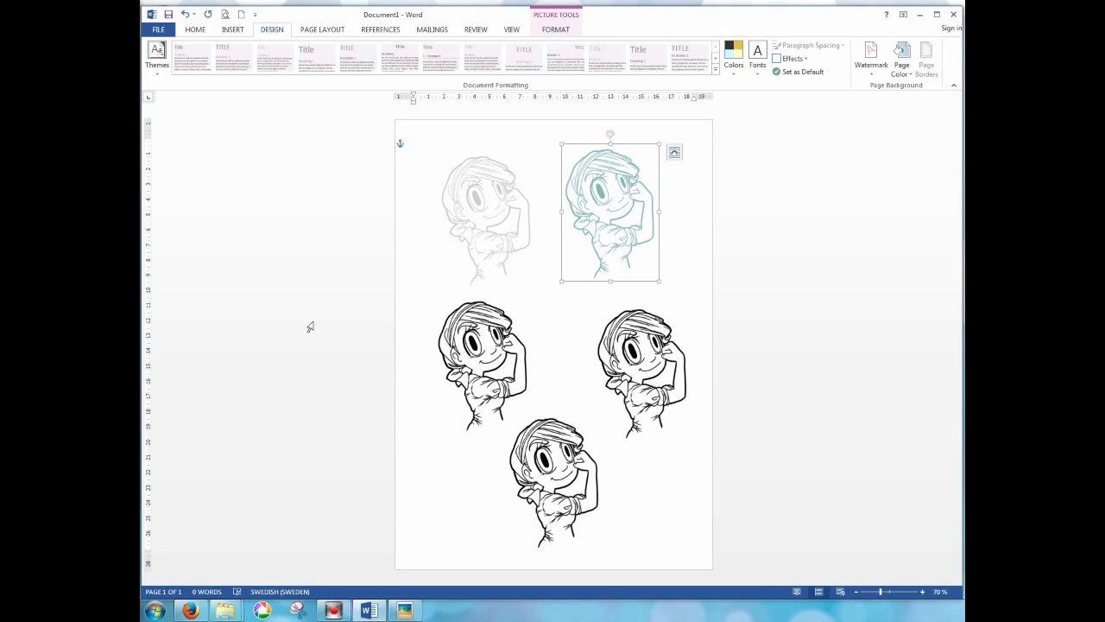
# - Reapply the Custom 1 color set to the document's theme
pyautogui.click(740, 208)
pyautogui.click(636, 191)
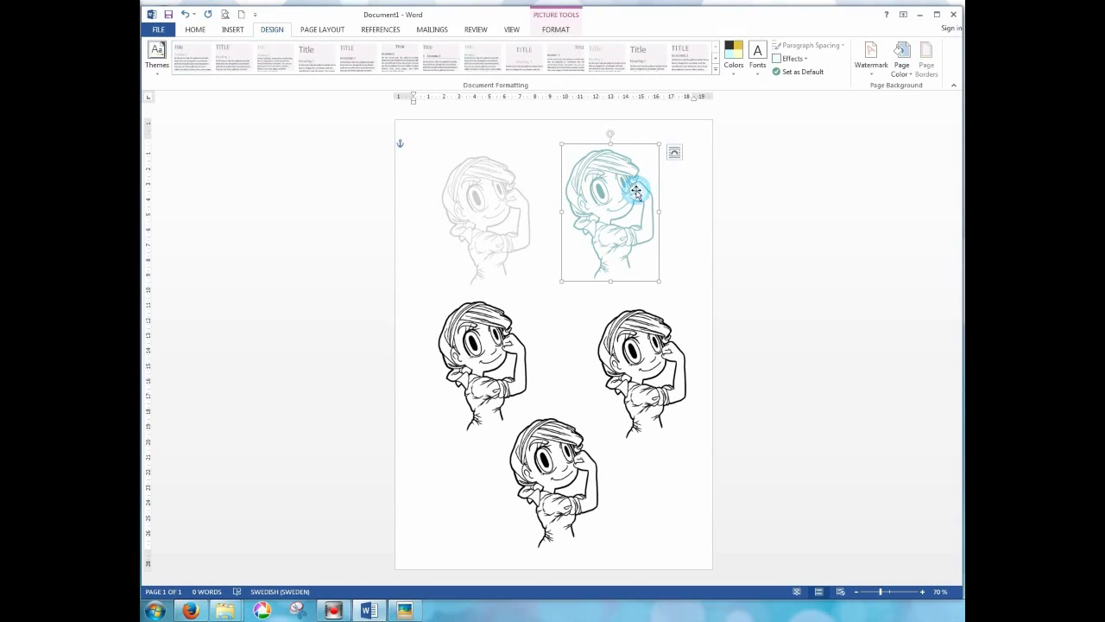
pyautogui.click(733, 59)
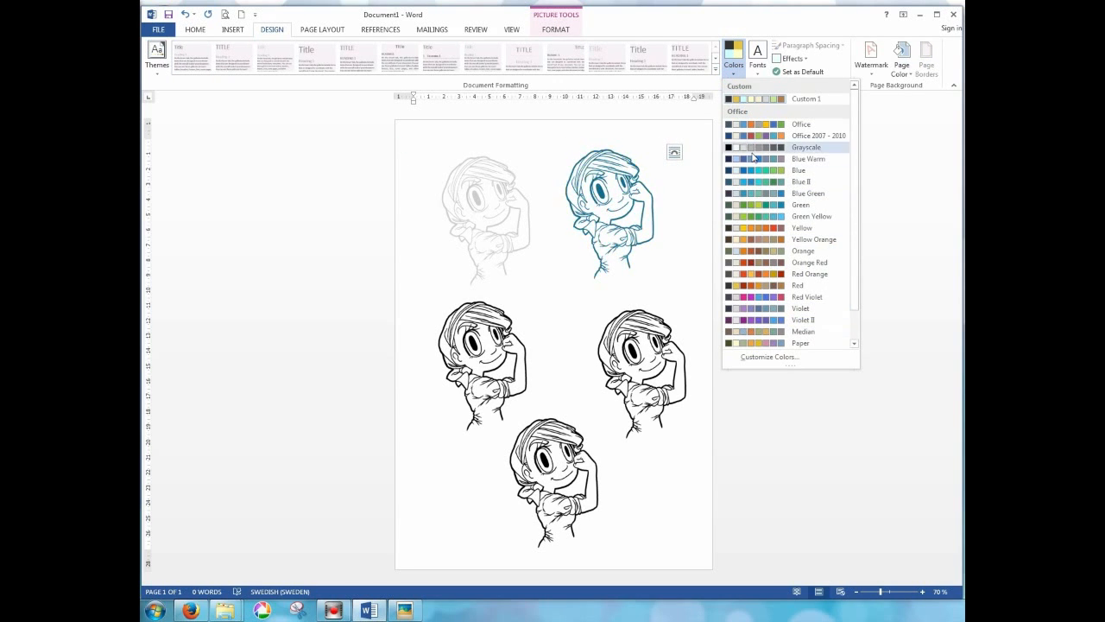
pyautogui.click(755, 100)
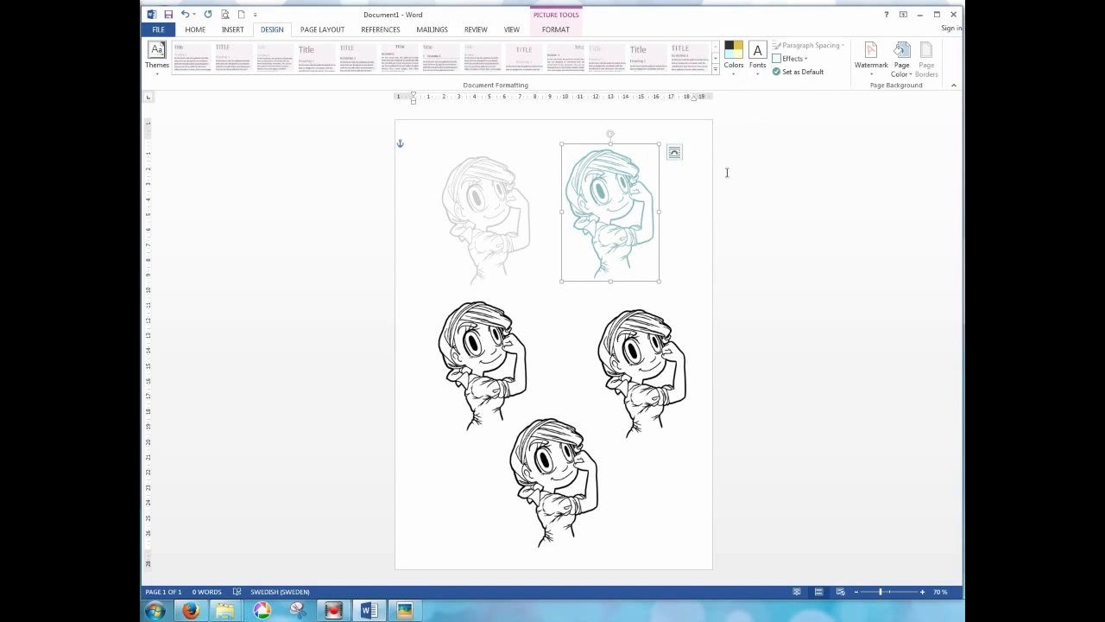
# - Recolor the left picture in the middle row with the light variation of accent color 2
pyautogui.click(699, 226)
pyautogui.click(616, 195)
pyautogui.click(476, 332)
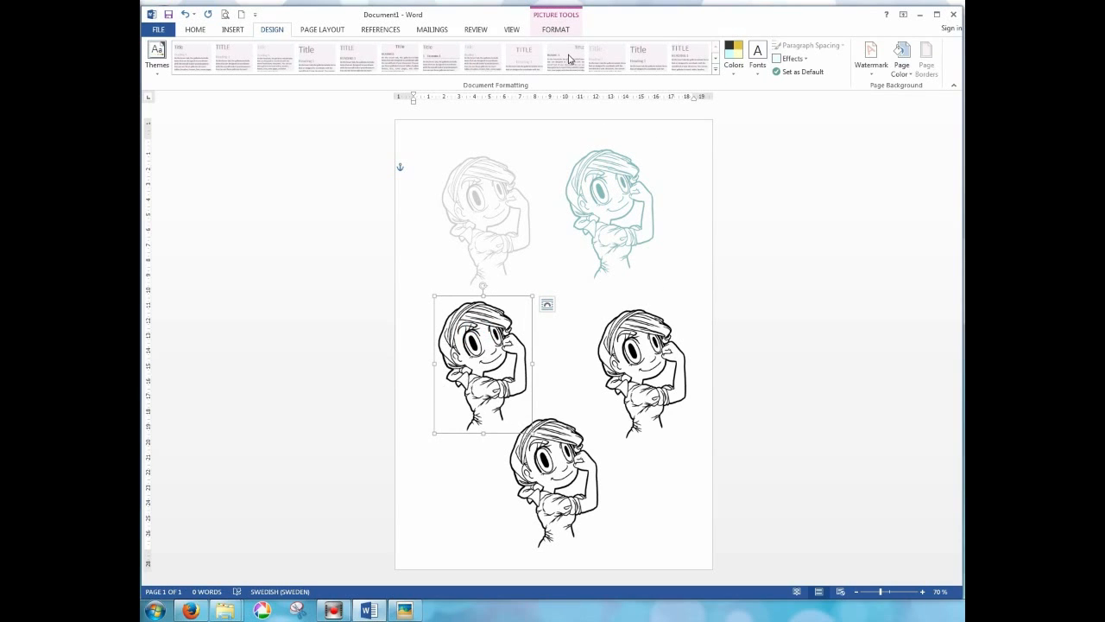
pyautogui.click(556, 29)
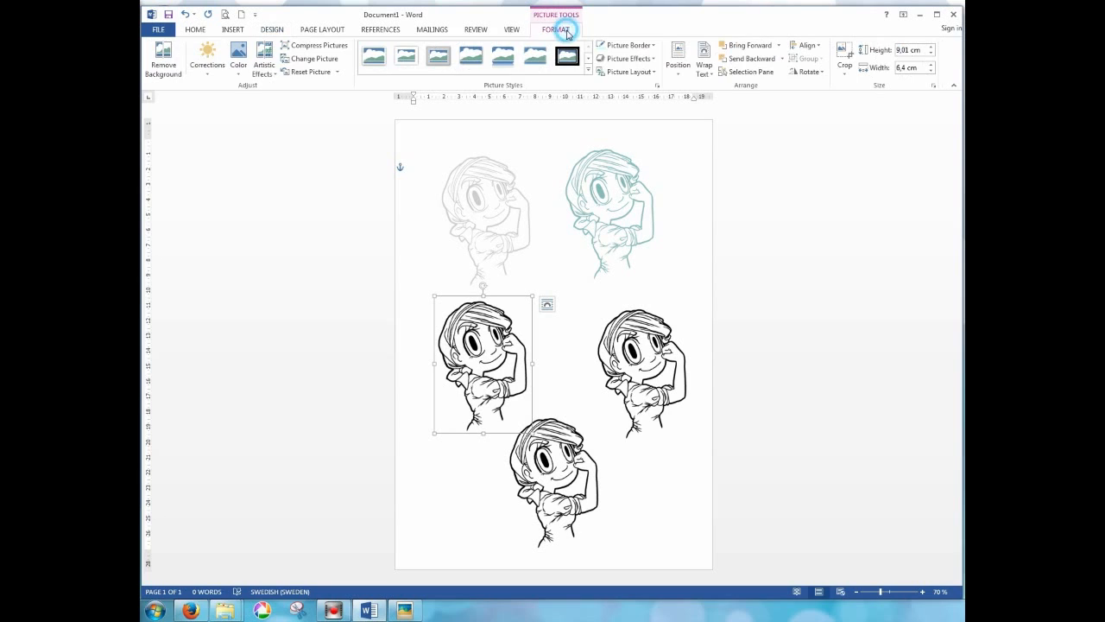
pyautogui.click(238, 69)
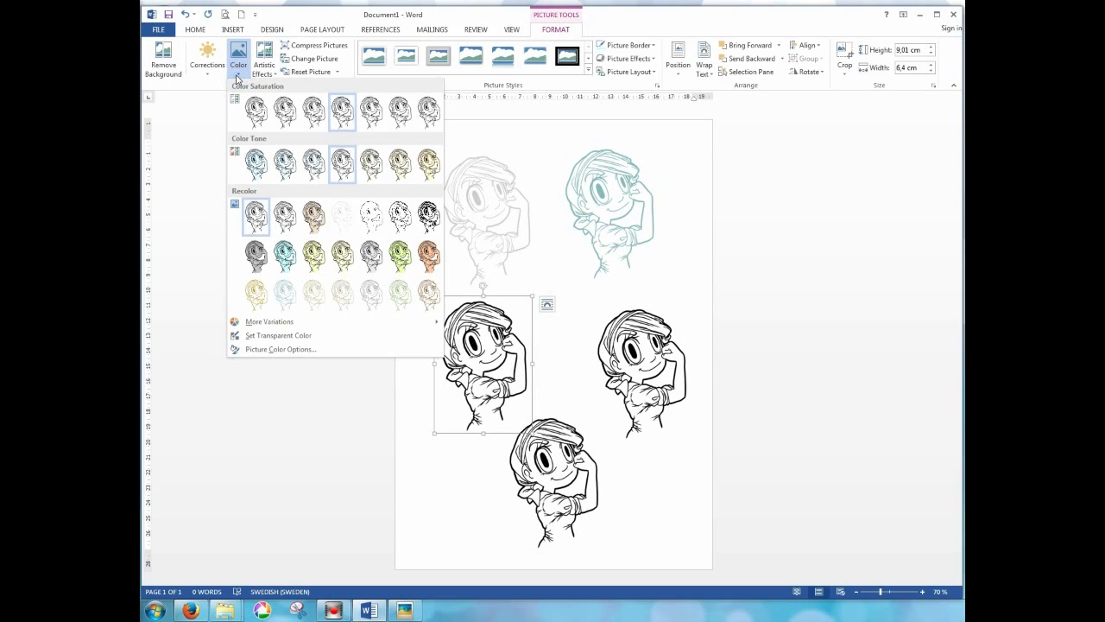
pyautogui.click(313, 307)
# - Recolor the right picture in the middle row with the Light Yellow, Accent color 3 Light variation
pyautogui.click(662, 341)
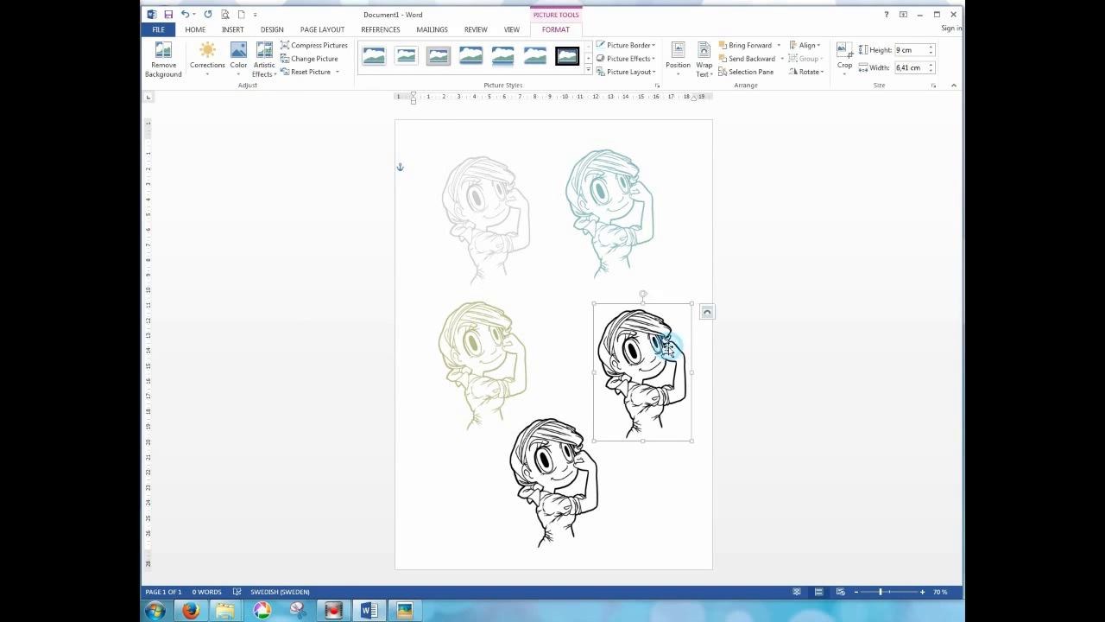
pyautogui.click(238, 57)
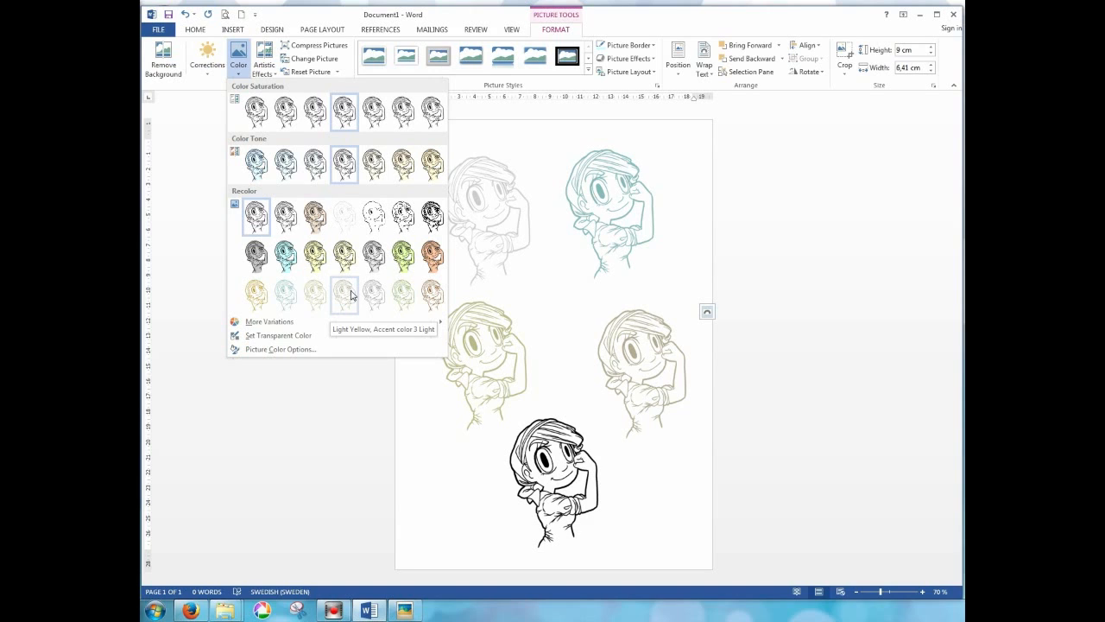
pyautogui.click(345, 296)
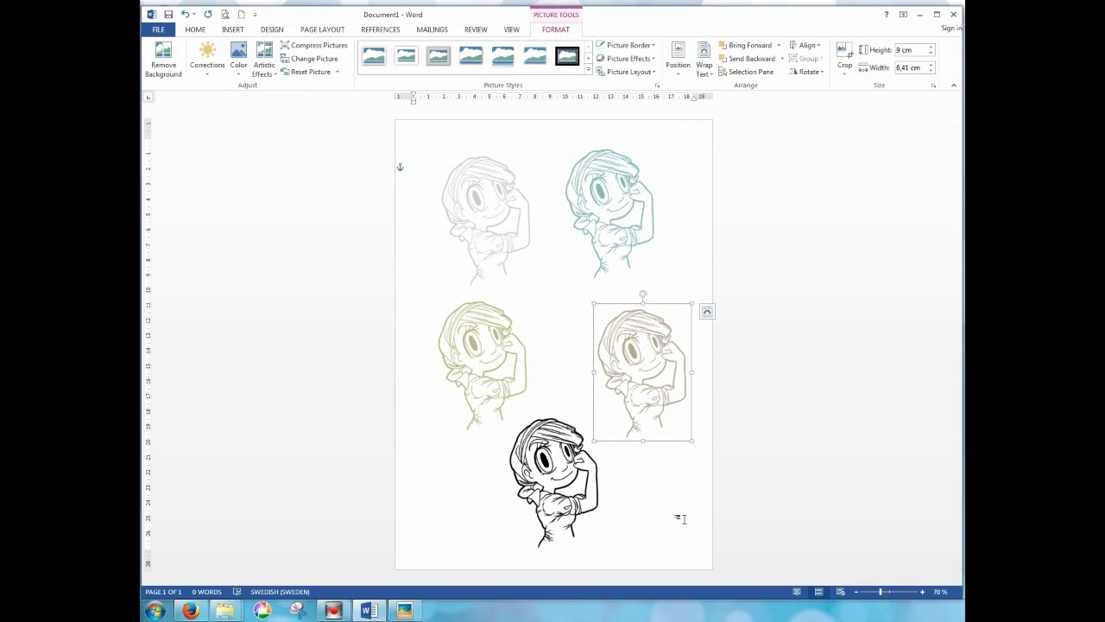
pyautogui.click(666, 489)
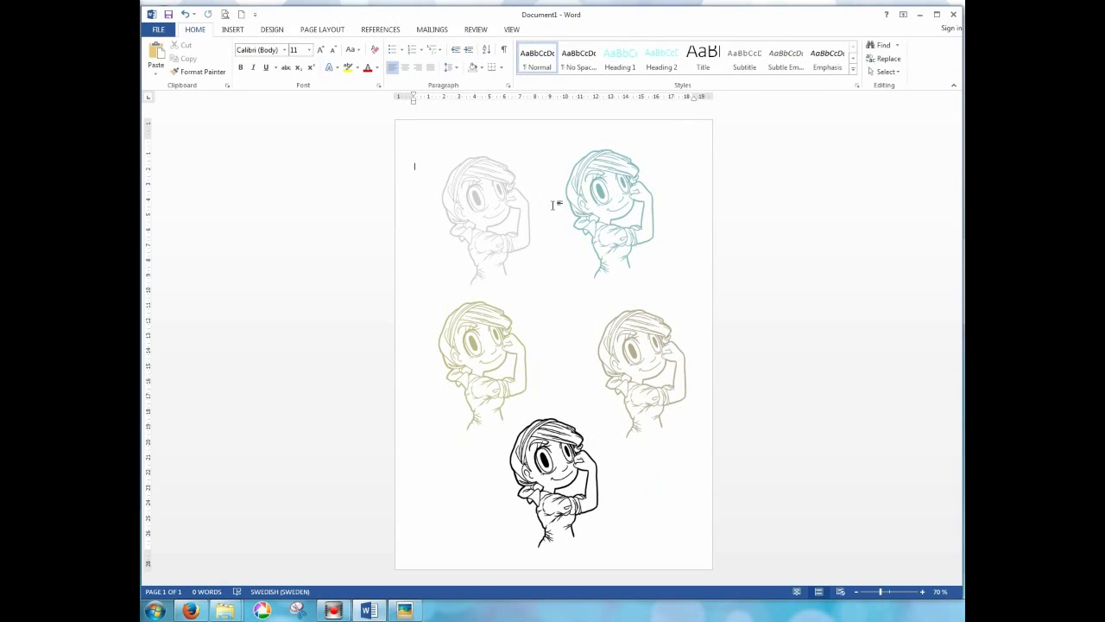
# - Move the right picture in the middle row slightly up and to the left on the page
pyautogui.moveTo(627, 330); pyautogui.dragTo(618, 311)
pyautogui.click(648, 459)
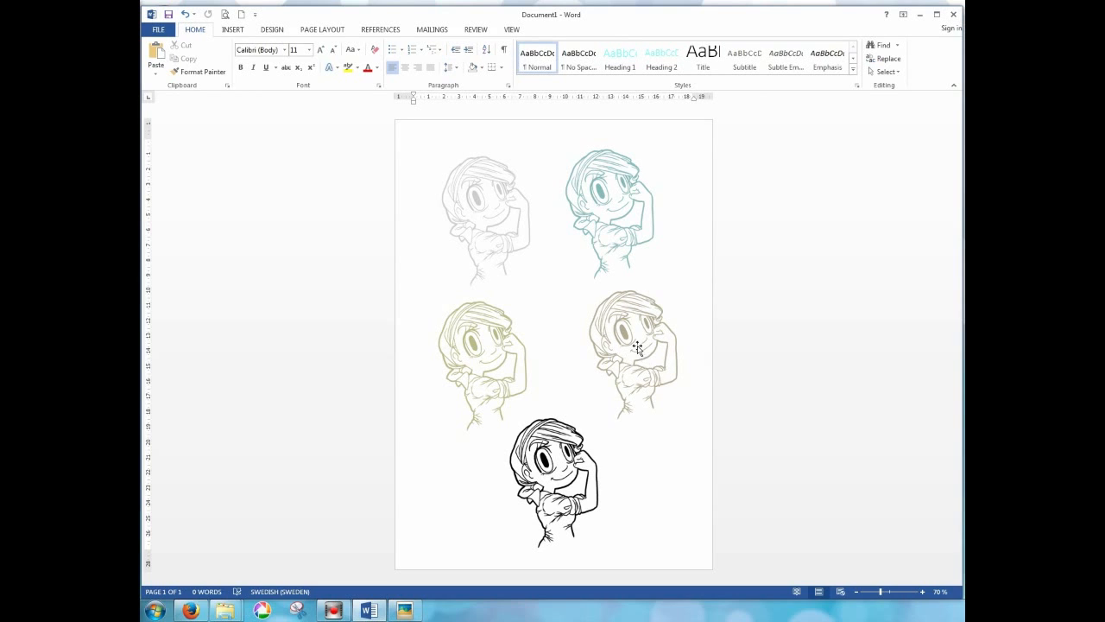
pyautogui.moveTo(637, 347); pyautogui.dragTo(639, 351)
pyautogui.click(644, 489)
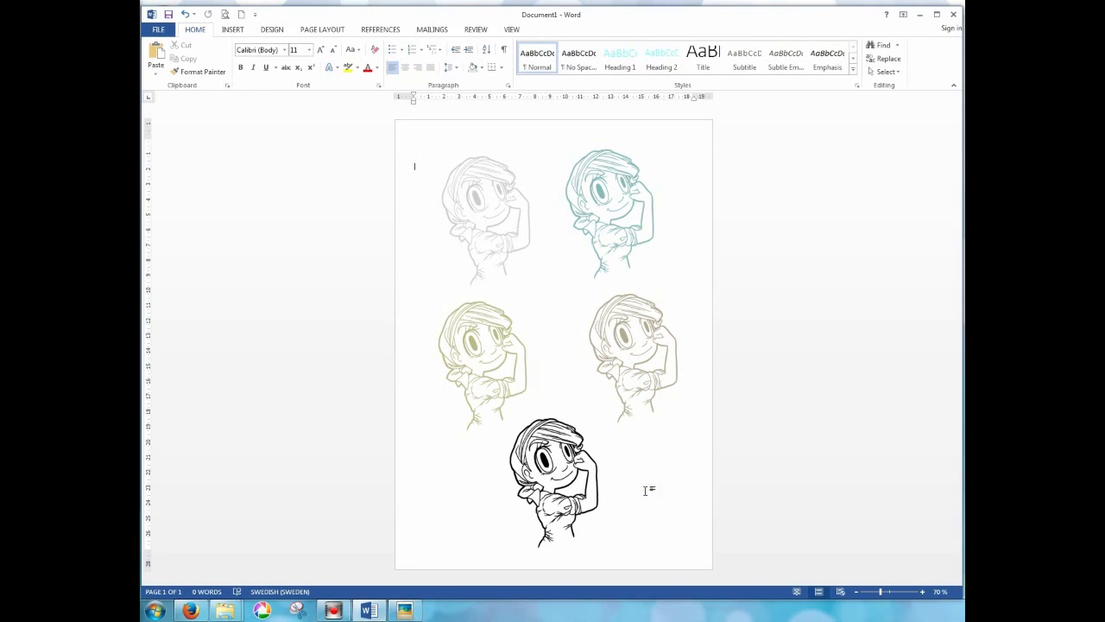
# - Move the black bottom picture to the page's lower-left corner and paste a copy of it into the document
pyautogui.click(545, 466)
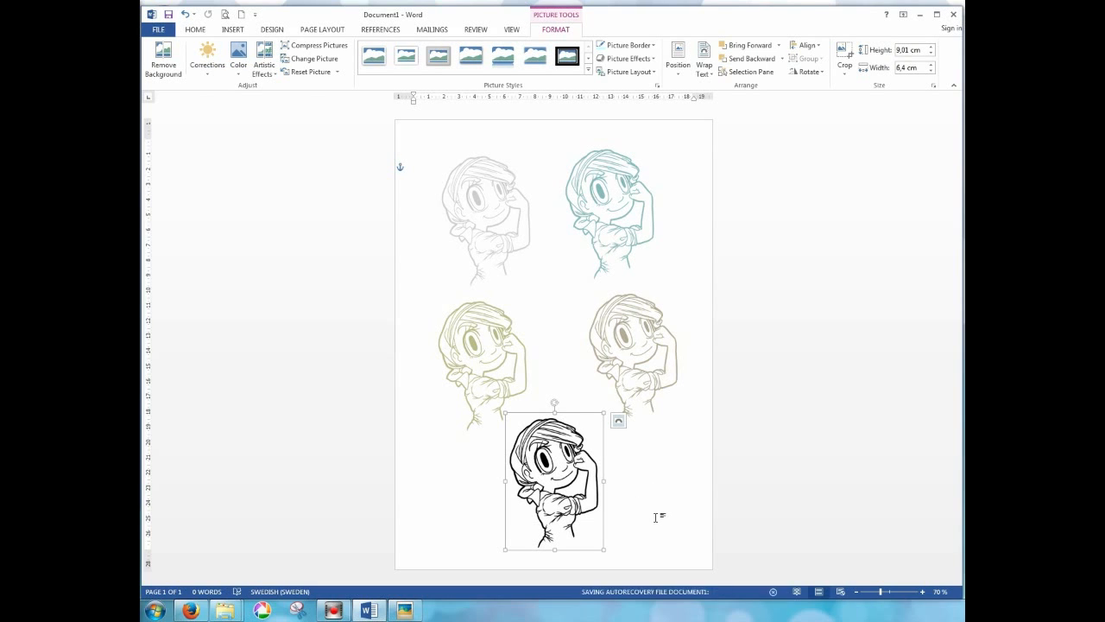
pyautogui.moveTo(546, 470); pyautogui.dragTo(460, 523)
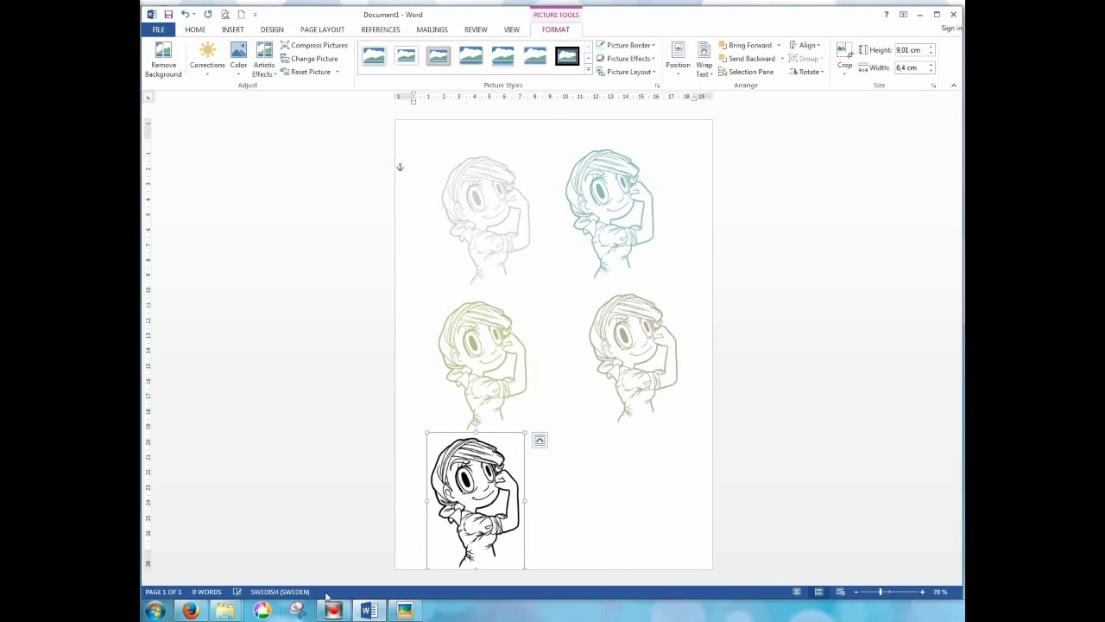
pyautogui.rightClick(482, 480)
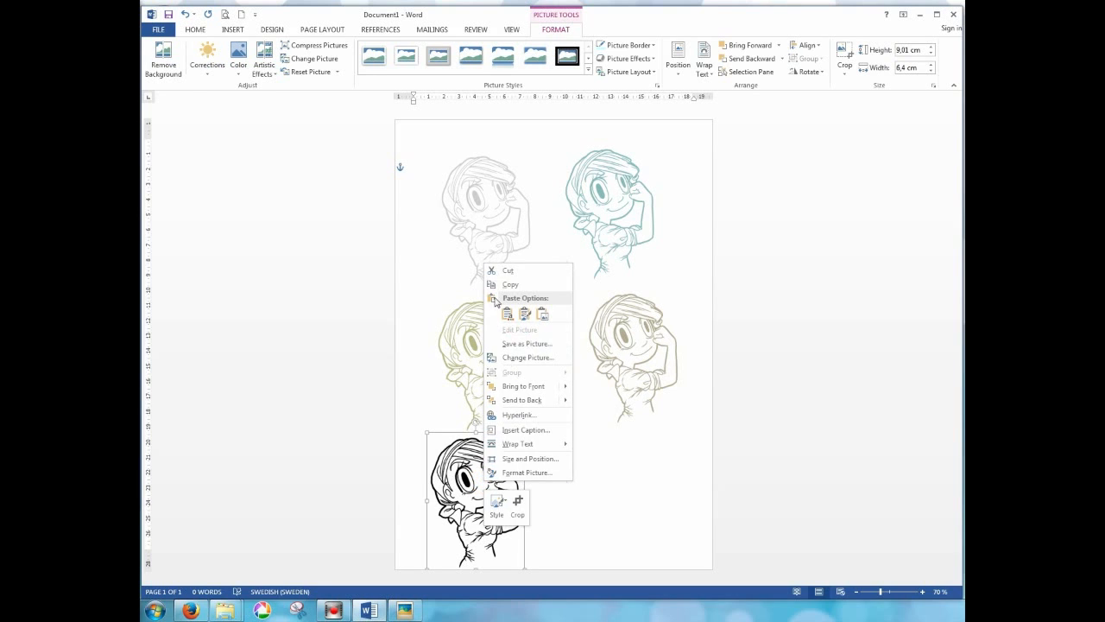
pyautogui.click(508, 283)
pyautogui.rightClick(573, 480)
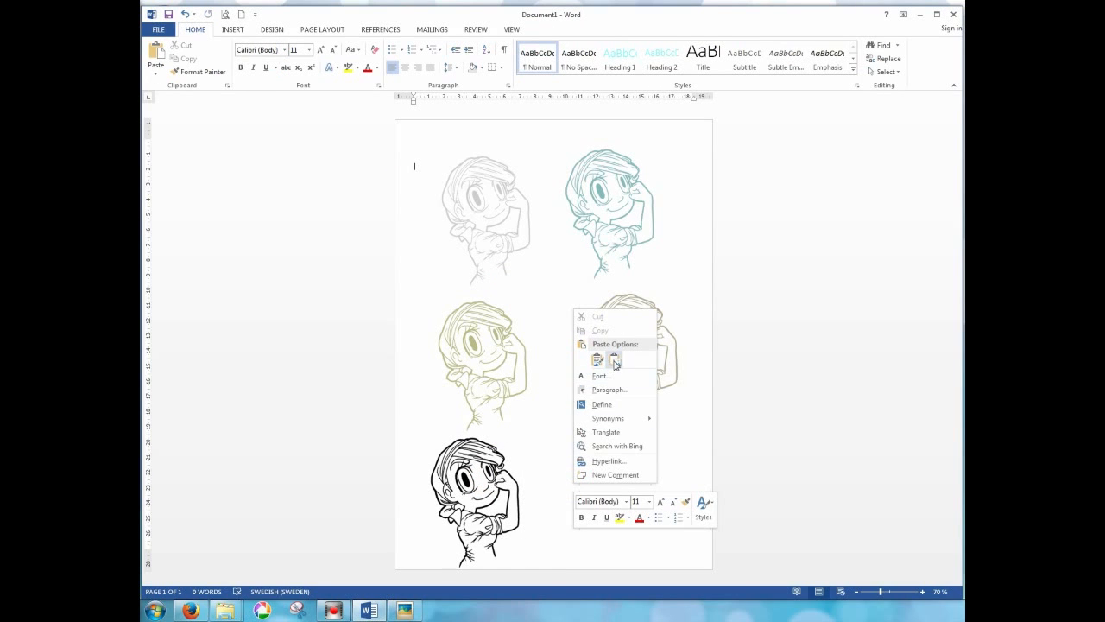
pyautogui.click(616, 361)
pyautogui.click(430, 227)
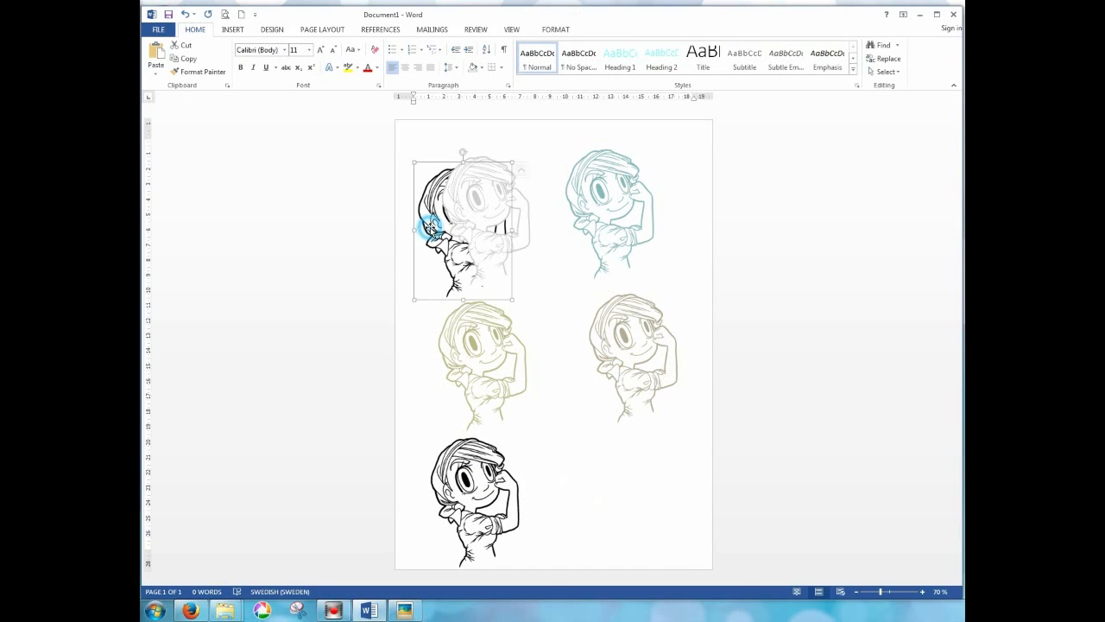
# - Wrap the pasted copy In Front of Text and place it beside the lower-left picture
pyautogui.click(557, 30)
pyautogui.click(704, 58)
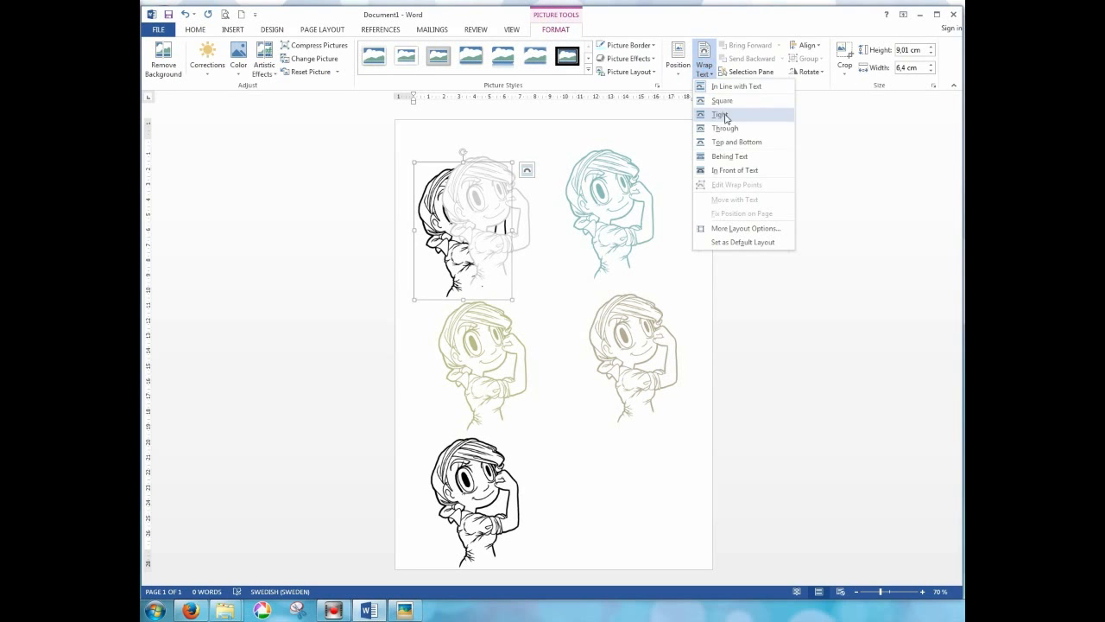
pyautogui.click(734, 170)
pyautogui.moveTo(449, 228); pyautogui.dragTo(552, 474)
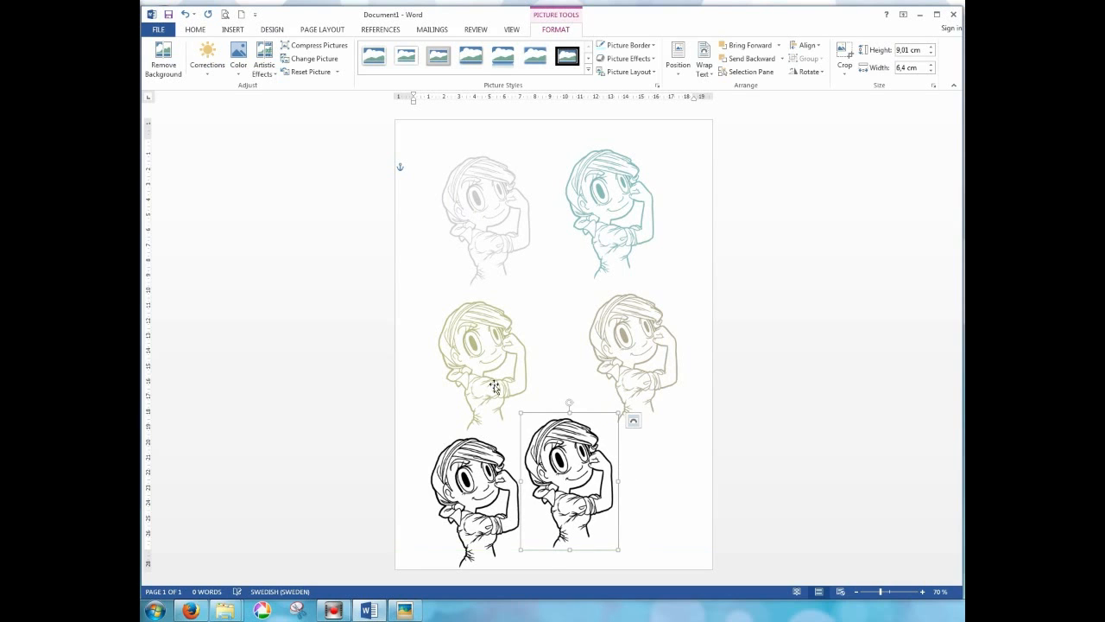
# - Recolor the pasted copy with the light variation of the green accent color 5
pyautogui.click(238, 59)
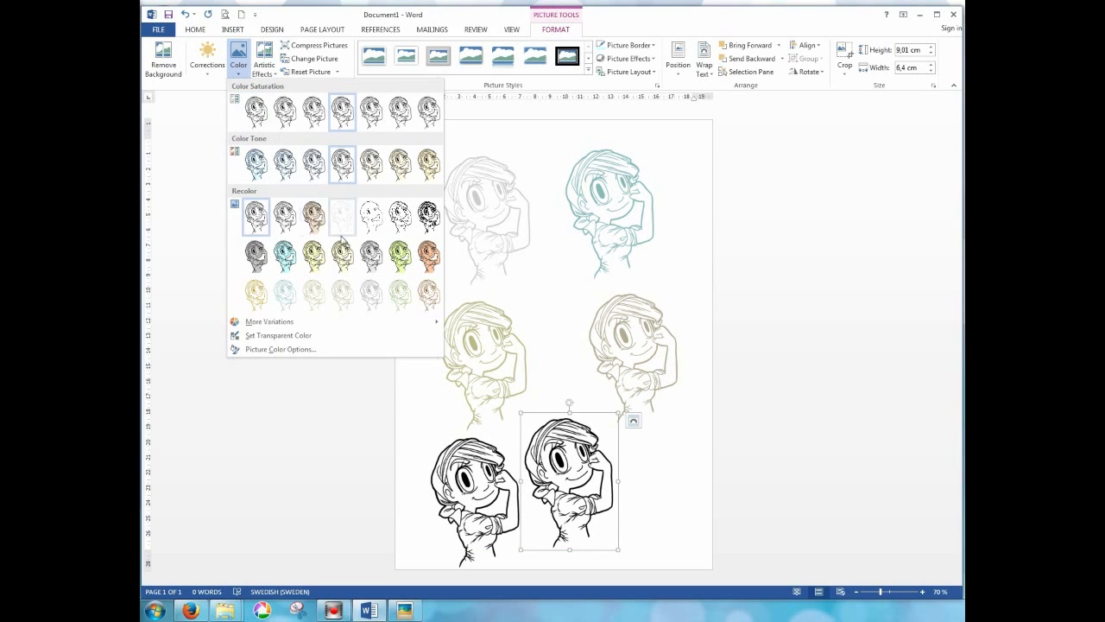
pyautogui.click(395, 296)
pyautogui.click(470, 508)
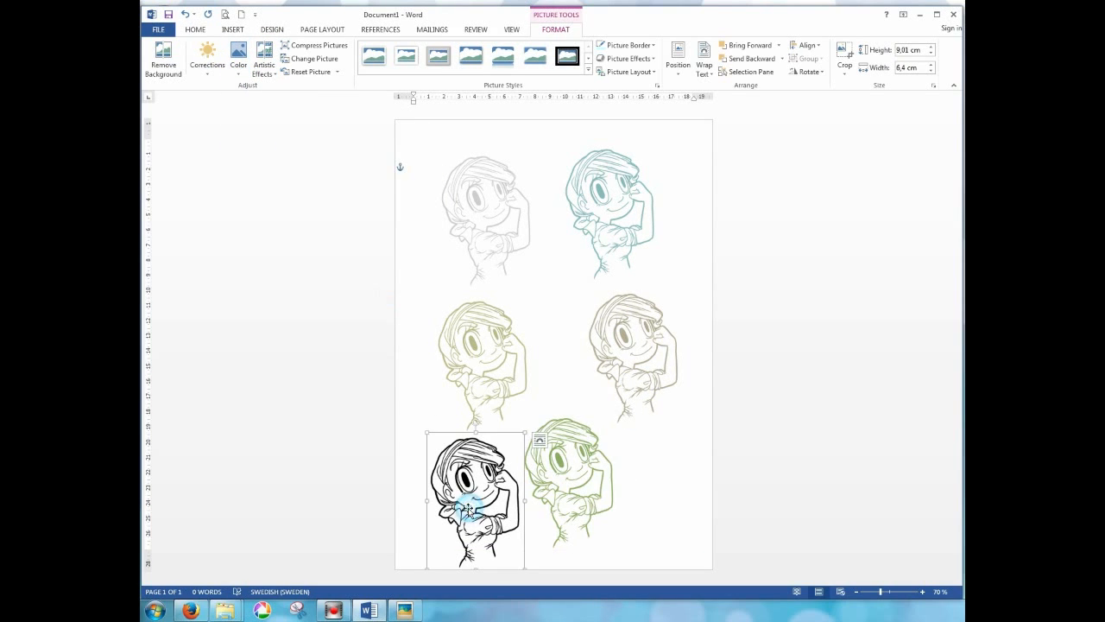
# - Recolor the black lower-left picture with the light variation of the orange-brown accent color 6
pyautogui.click(240, 62)
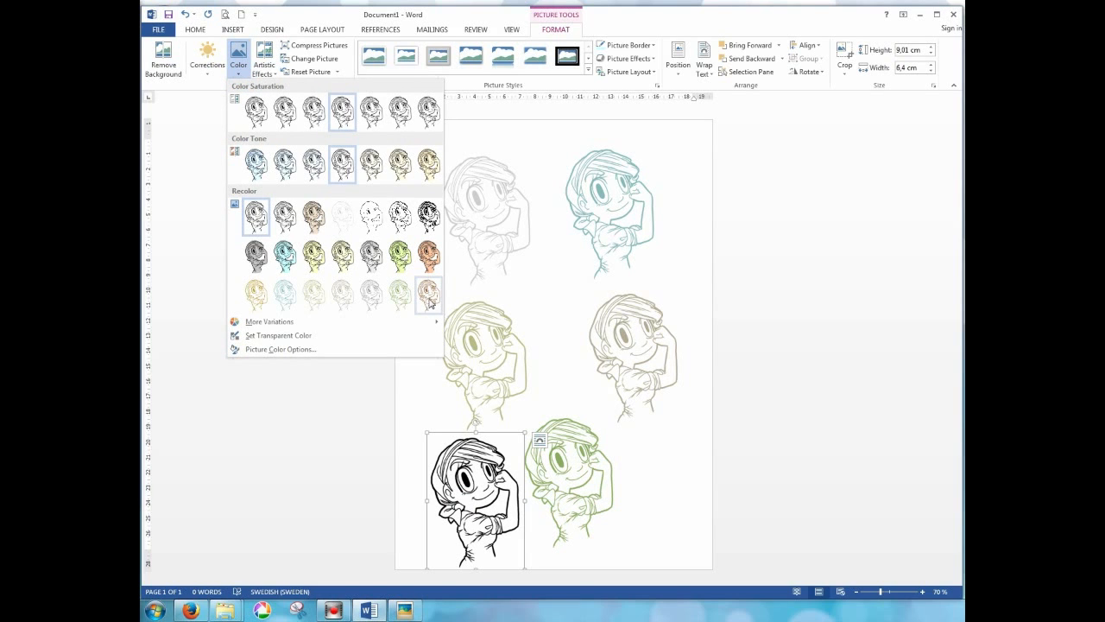
pyautogui.click(428, 293)
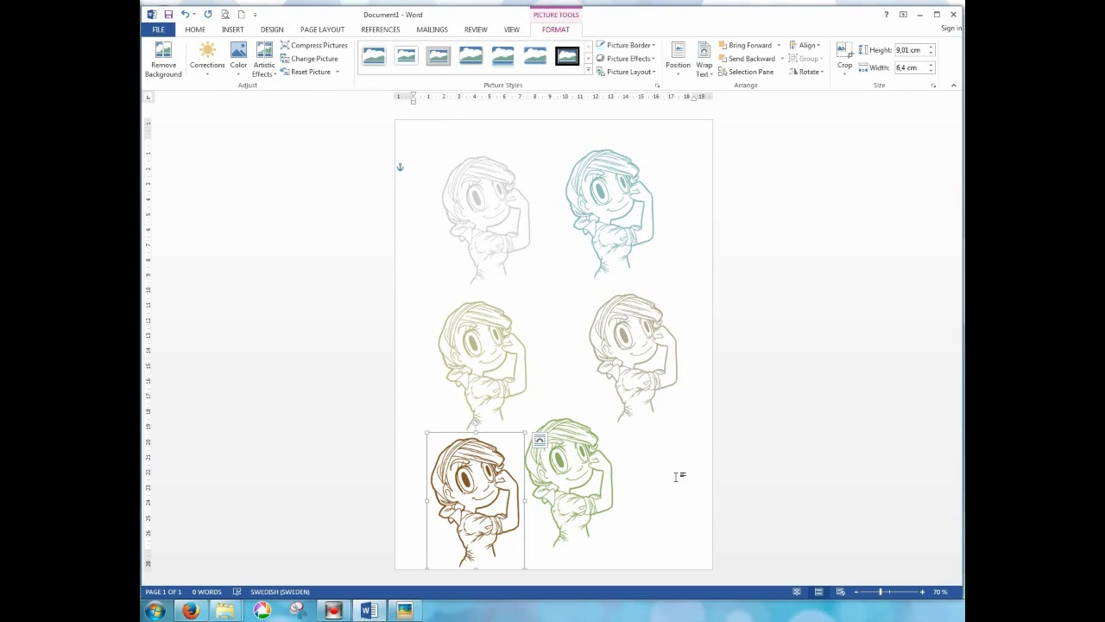
# - Line up the gray, teal and gray-brown pictures side by side in one row across the upper part of the page
pyautogui.moveTo(505, 223); pyautogui.dragTo(482, 214)
pyautogui.moveTo(597, 214); pyautogui.dragTo(551, 214)
pyautogui.moveTo(648, 325); pyautogui.dragTo(666, 190)
pyautogui.moveTo(489, 215); pyautogui.dragTo(531, 212)
pyautogui.moveTo(620, 204); pyautogui.dragTo(609, 203)
# - Arrange the olive, green and brown pictures side by side in a second row directly below the first, and deselect them
pyautogui.moveTo(492, 341); pyautogui.dragTo(469, 355)
pyautogui.moveTo(553, 456); pyautogui.dragTo(537, 336)
pyautogui.moveTo(486, 480); pyautogui.dragTo(652, 347)
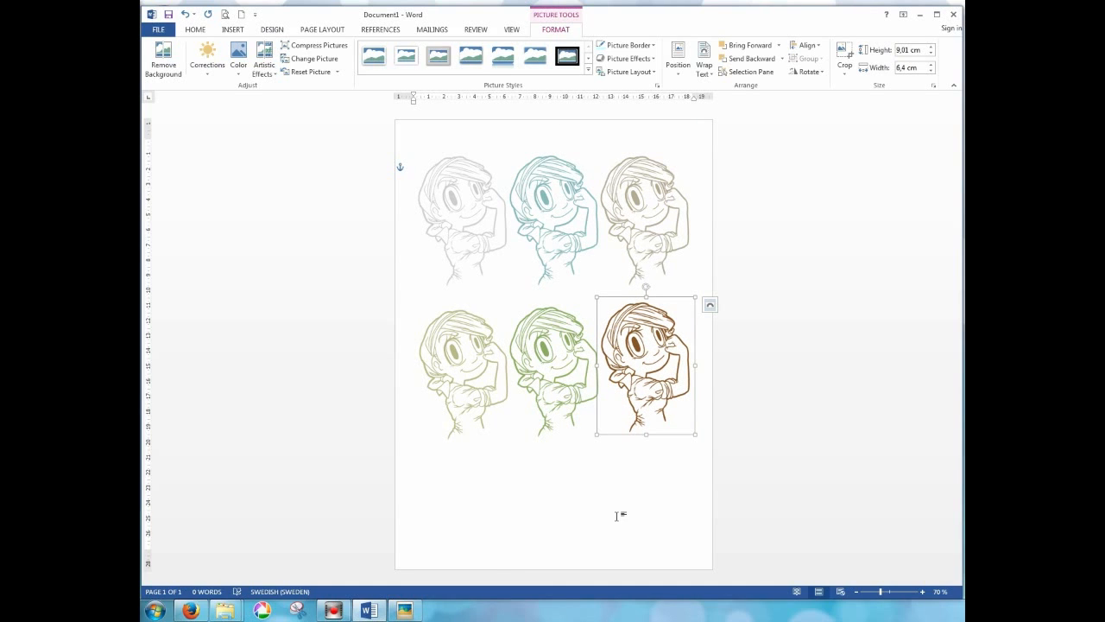
pyautogui.click(617, 516)
# - Select the pictures in both rows one after another to compare their recolored outlines, and clear the selection
pyautogui.click(532, 223)
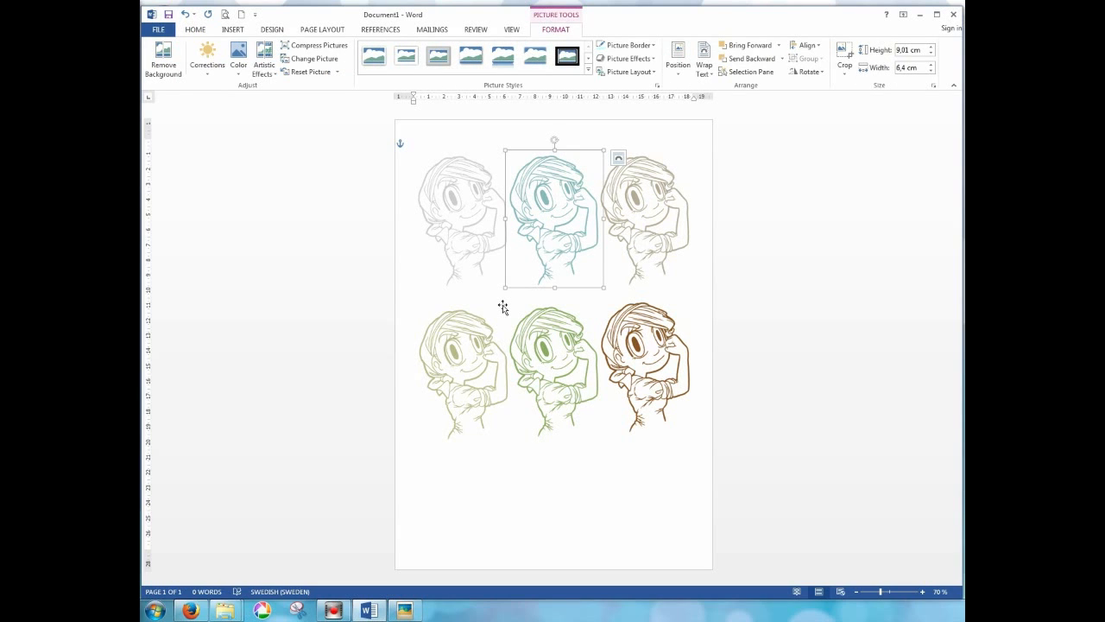
pyautogui.click(444, 210)
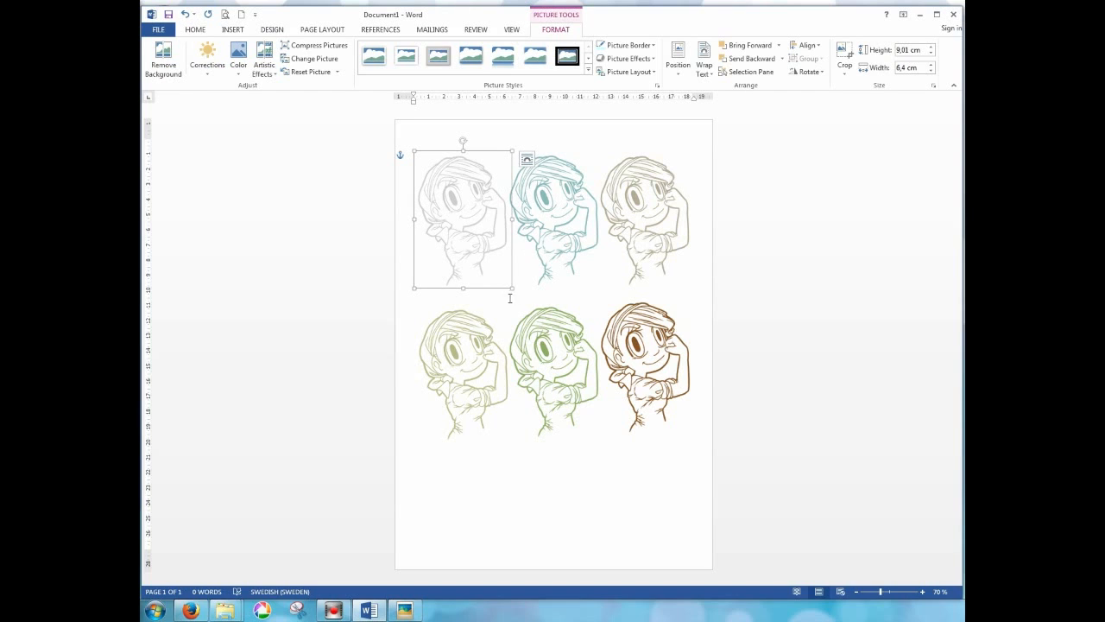
pyautogui.click(648, 241)
pyautogui.click(477, 382)
pyautogui.click(567, 367)
pyautogui.click(669, 368)
pyautogui.click(544, 392)
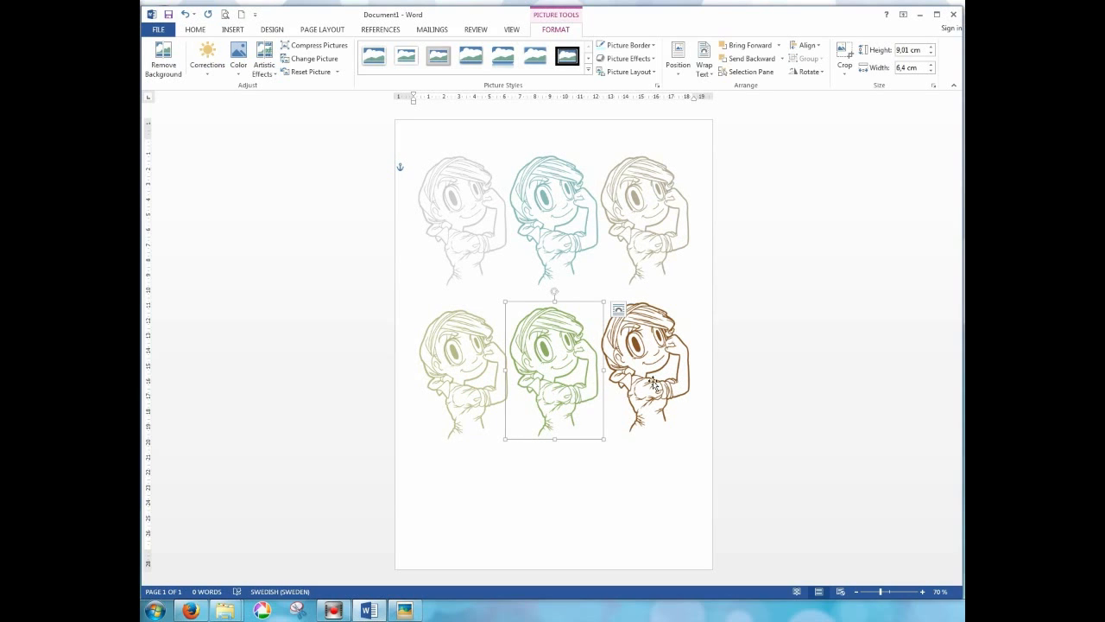
pyautogui.click(688, 385)
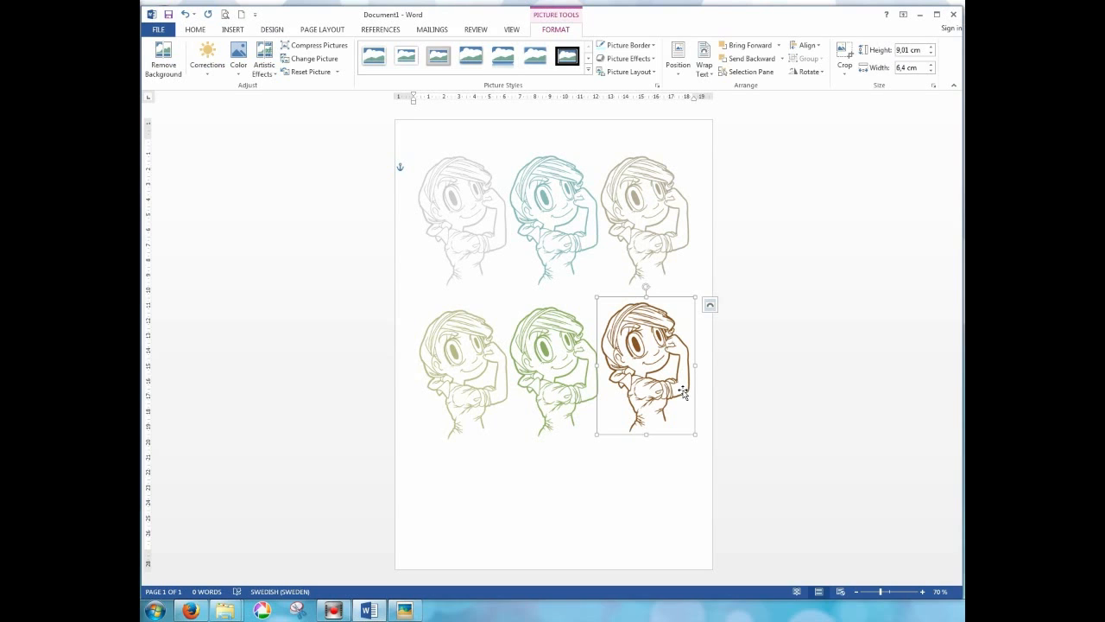
pyautogui.click(455, 387)
pyautogui.click(638, 250)
pyautogui.click(460, 368)
pyautogui.click(630, 257)
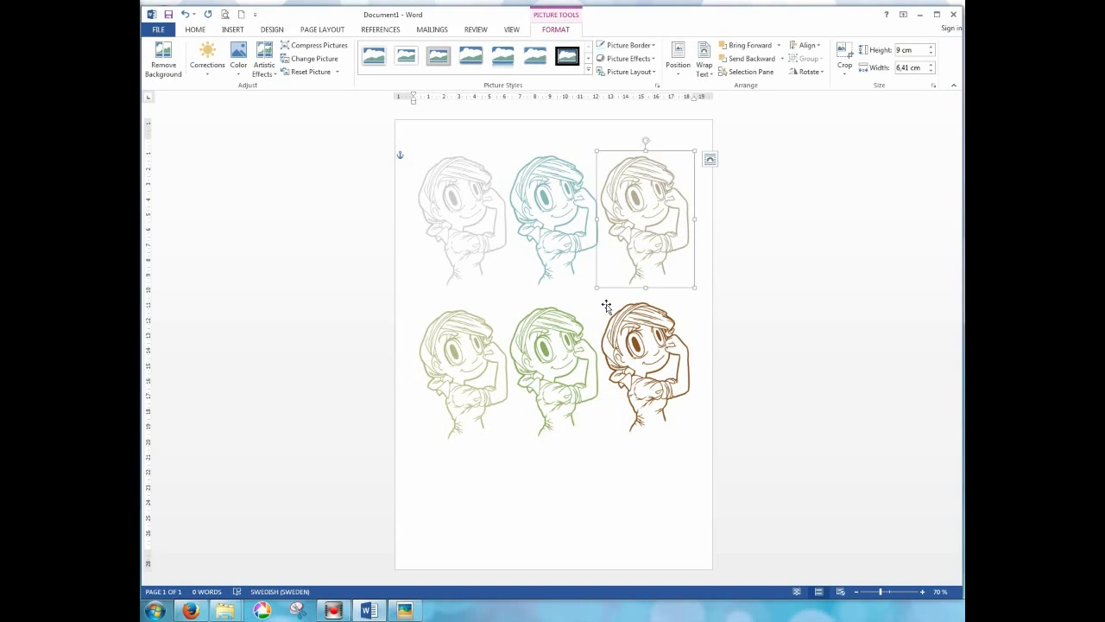
pyautogui.click(592, 476)
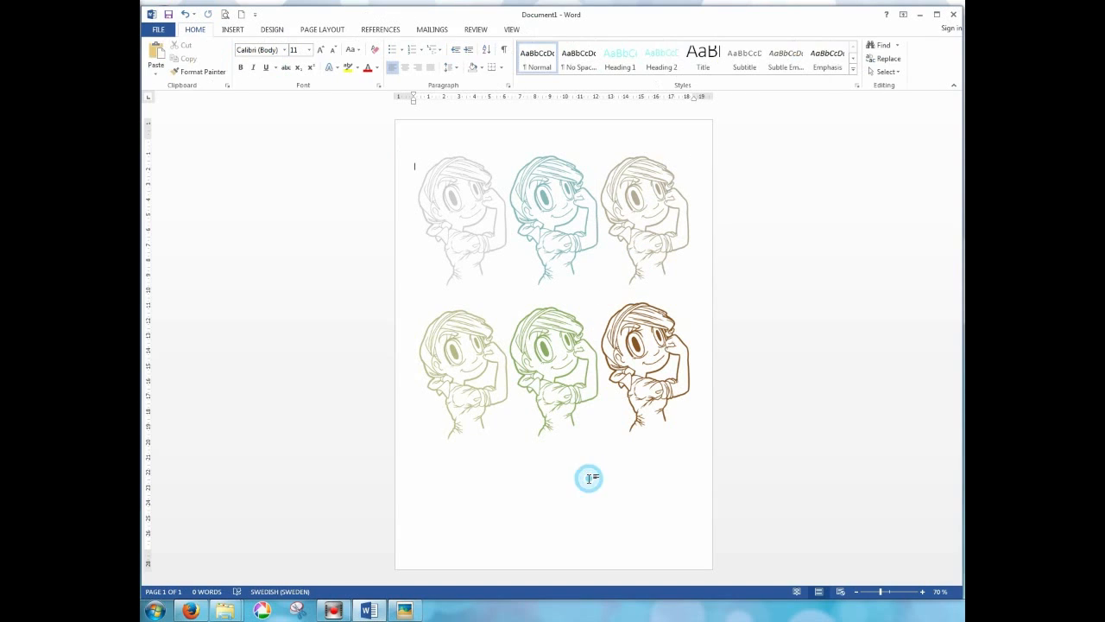